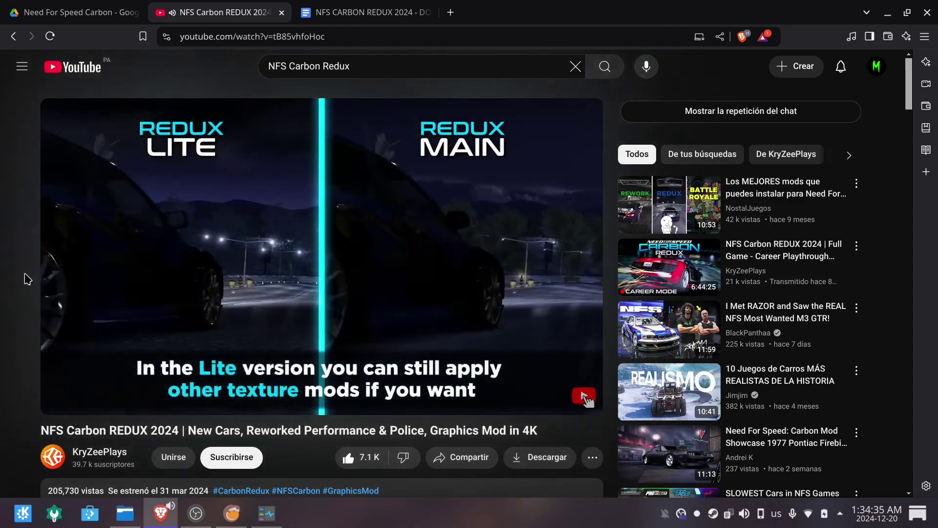
Switch from Brave to Dolphin and open the Carbon GAME folder.
left_click(887, 12)
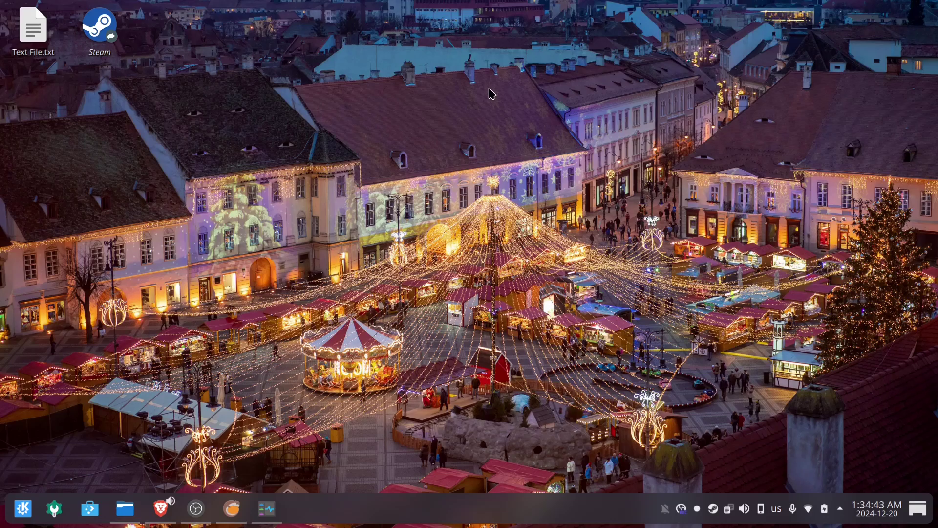
left_click(125, 509)
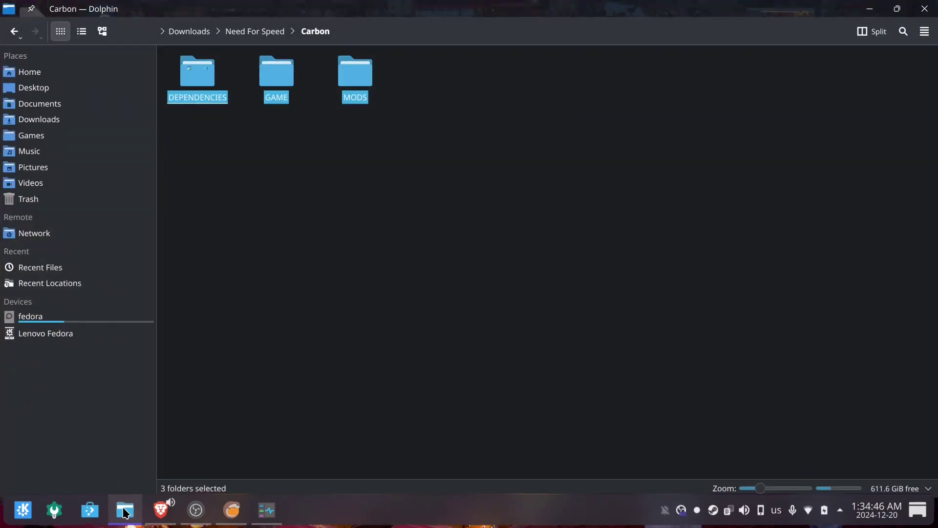
left_click_drag(540, 203, 148, 42)
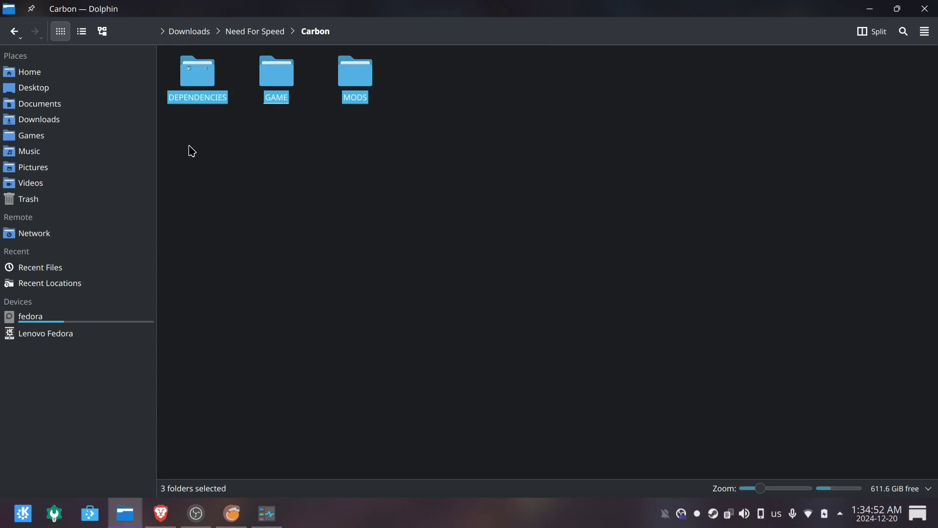
left_click(192, 151)
left_click(288, 84)
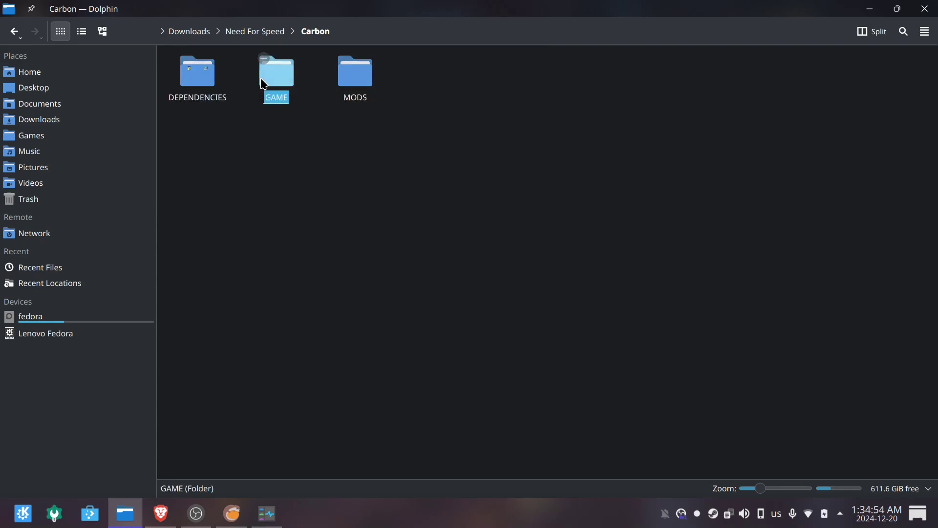
double_click(263, 84)
Bring up the actions menu for NFSC.zip, dismissing the Open With chooser without choosing.
left_click_drag(238, 152, 168, 58)
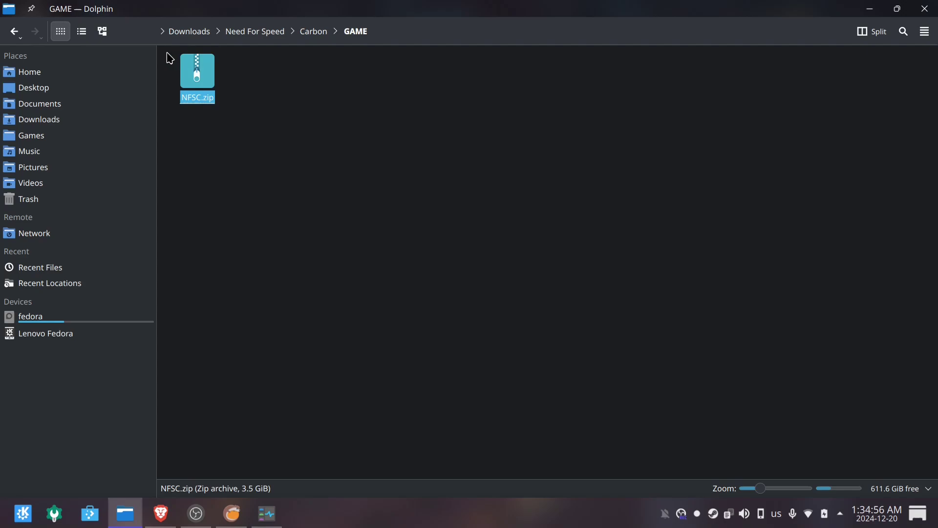
left_click(245, 169)
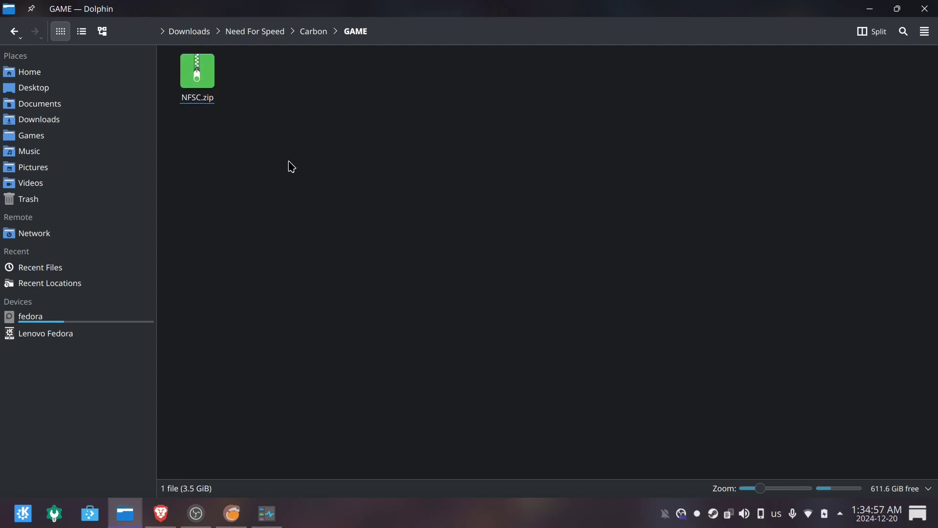
left_click(210, 84)
right_click(207, 82)
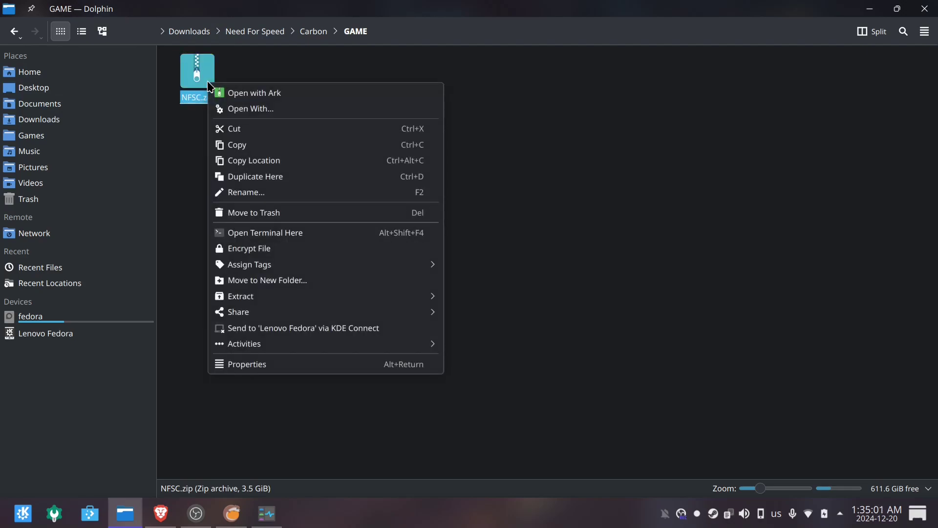
left_click(283, 112)
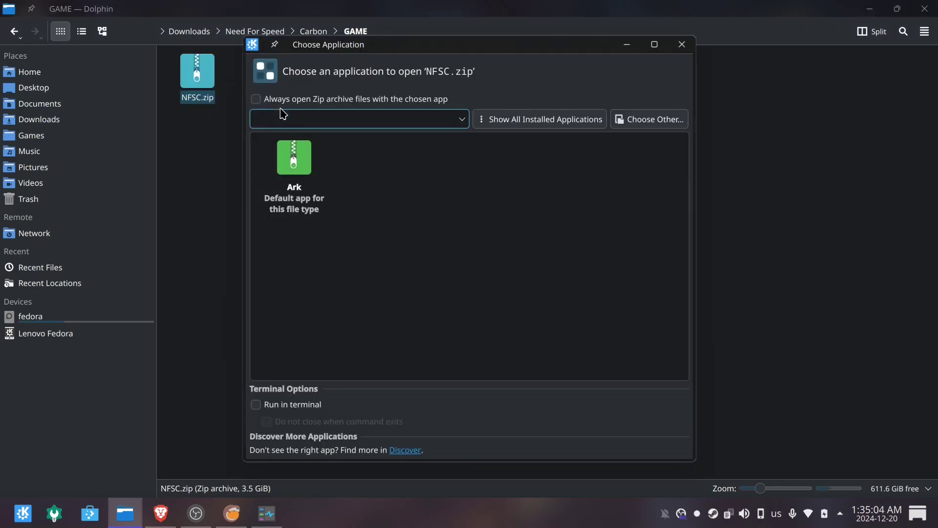
left_click(682, 44)
right_click(197, 82)
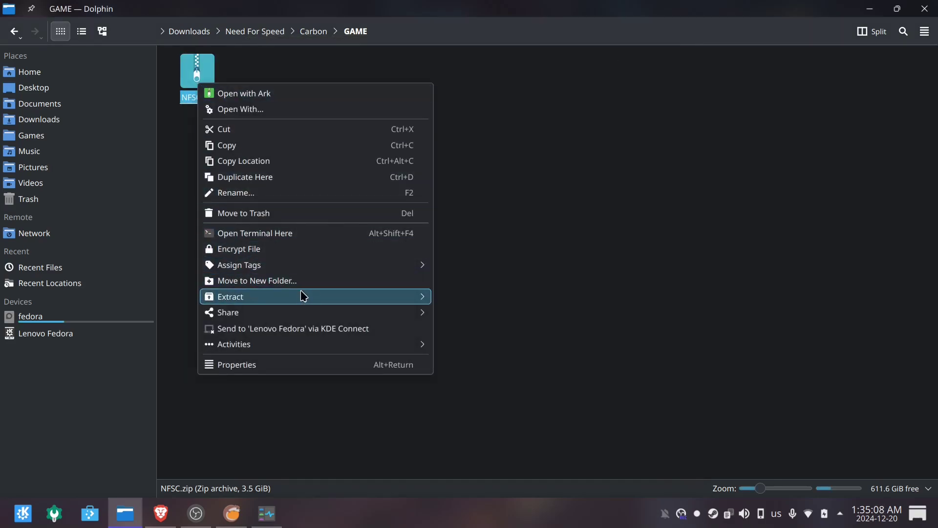
Extract NFSC.zip here, entering the archive password when prompted.
mouse_move(407, 295)
left_click(504, 300)
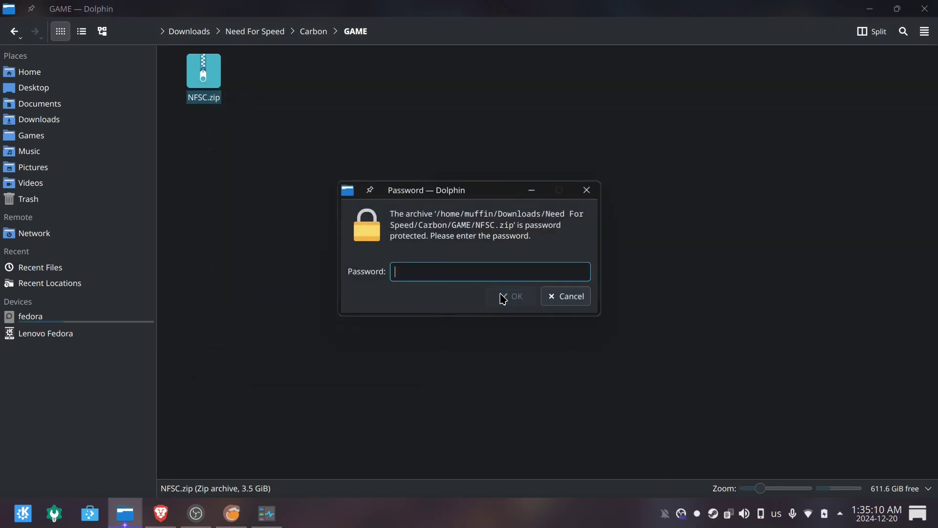
left_click_drag(447, 233, 509, 225)
left_click(405, 275)
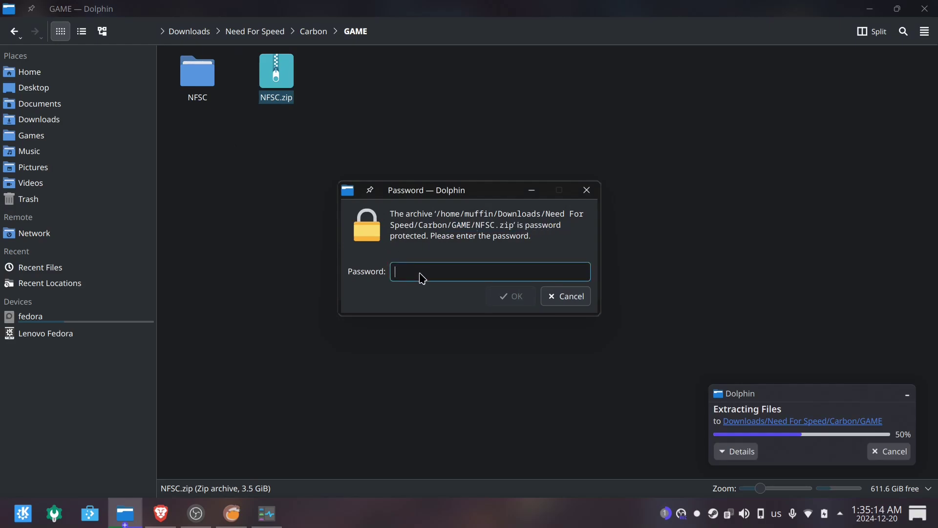
type("•")
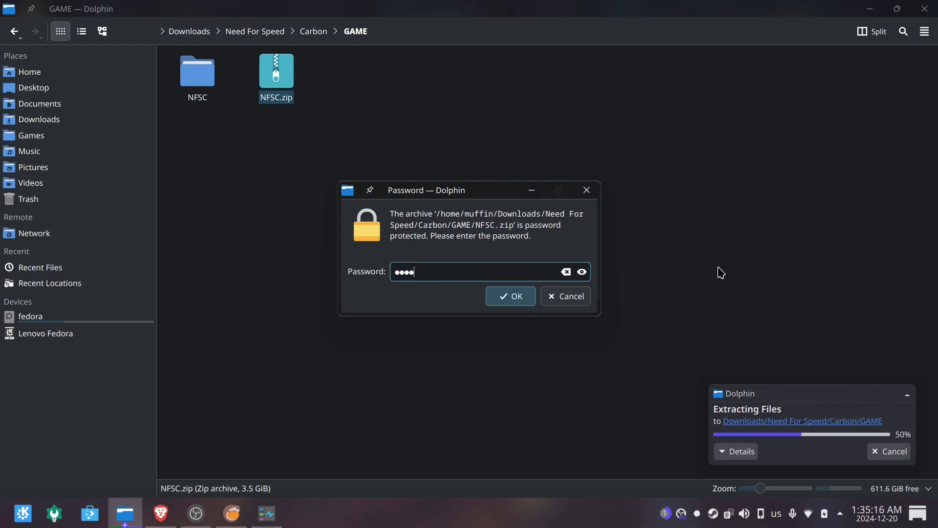
left_click(582, 273)
left_click_drag(473, 272, 304, 277)
left_click(417, 272)
left_click(510, 296)
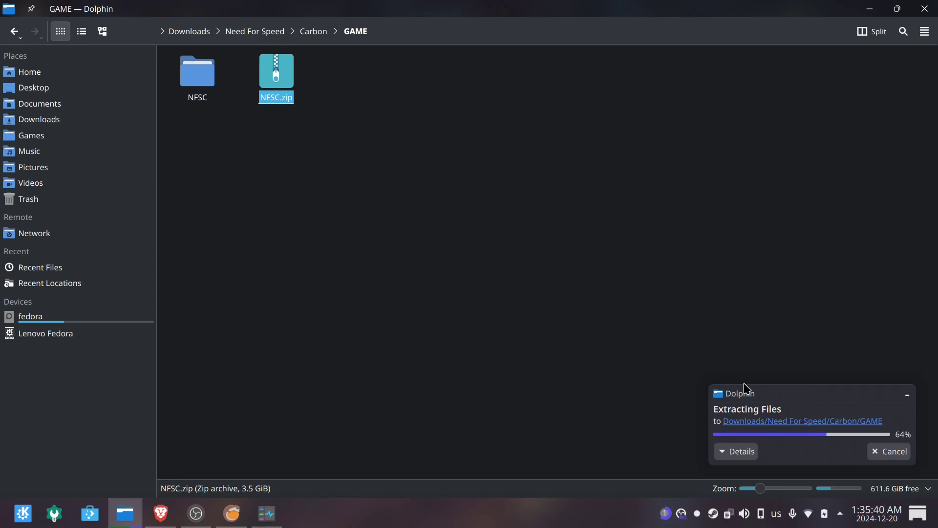
left_click(736, 451)
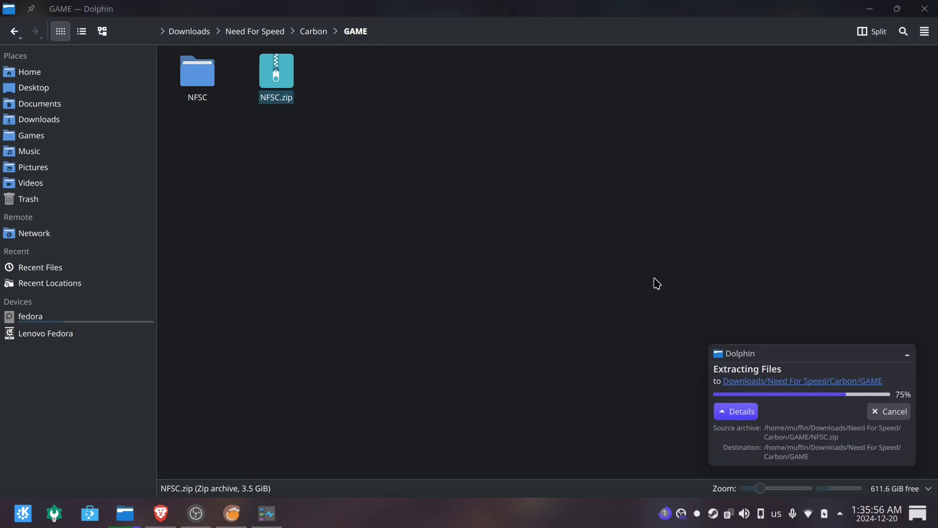
Look over the two installers in DEPENDENCIES and dismiss the finished-extraction notification.
left_click(313, 31)
left_click(199, 72)
left_click_drag(183, 157, 334, 69)
left_click_drag(374, 154, 162, 57)
left_click(261, 154)
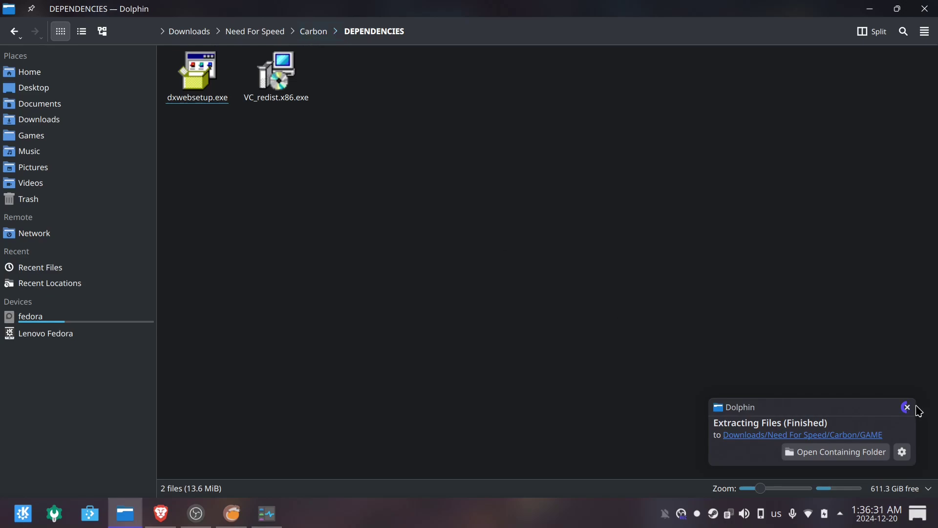
left_click(916, 407)
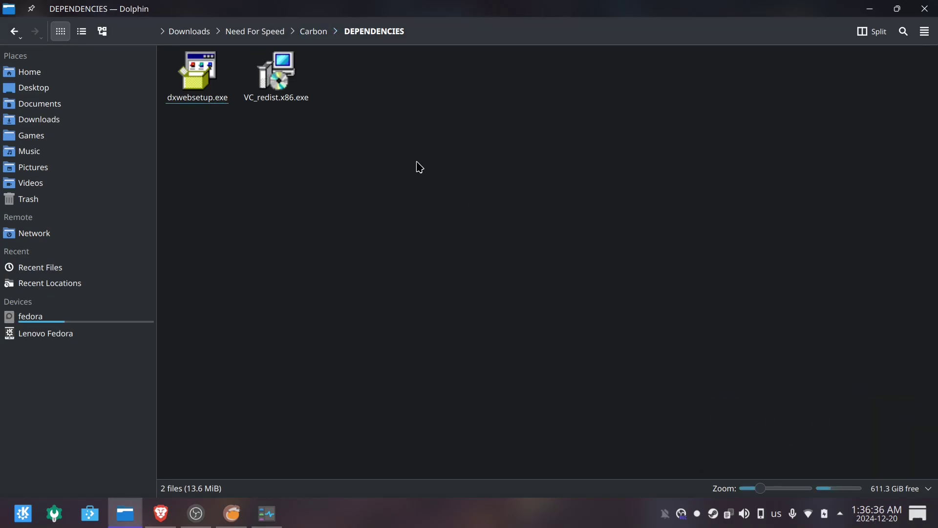
left_click_drag(481, 197, 293, 31)
Extract the Redux 2024 Main (Patch 2) zip in MODS, entering its archive password.
left_click(306, 38)
double_click(356, 80)
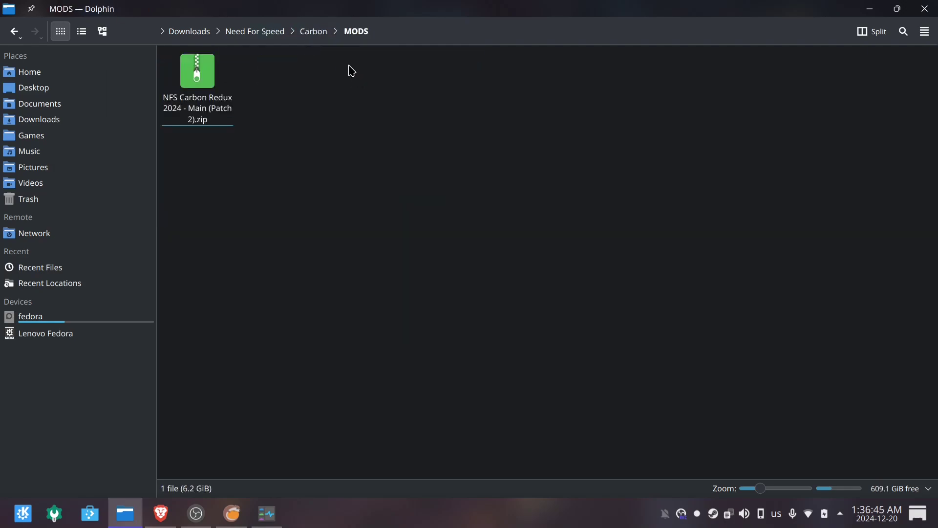
left_click(208, 82)
right_click(208, 81)
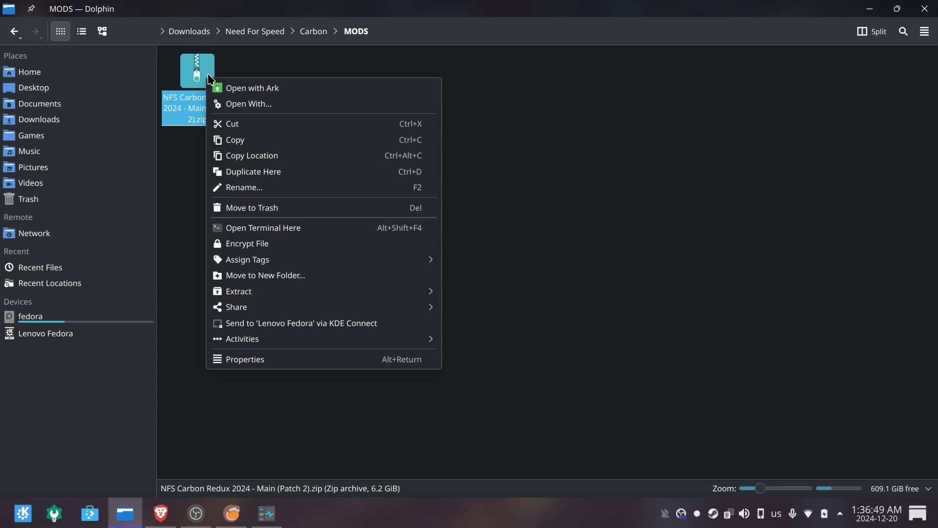
mouse_move(380, 296)
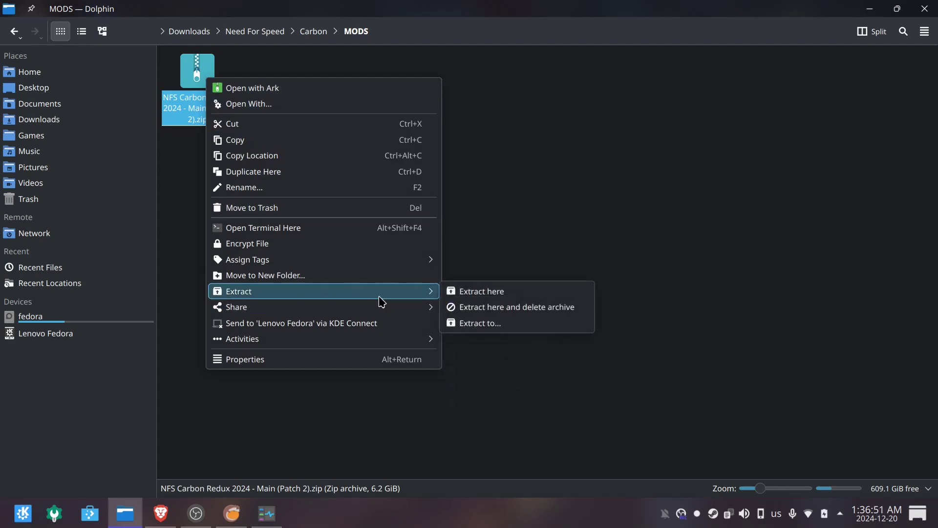
left_click(503, 292)
type("1")
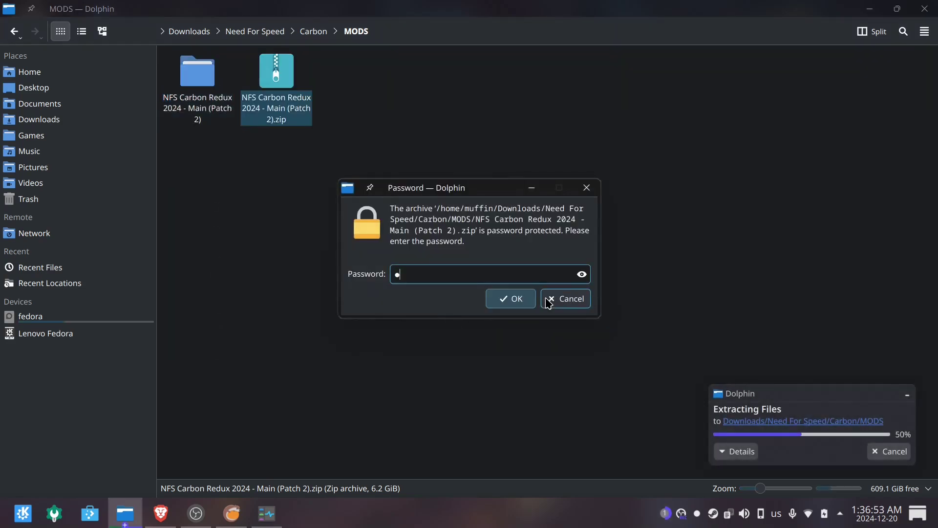
type("234")
key("BackSpace")
key("BackSpace")
key("BackSpace")
key("BackSpace")
type("1234567")
key("Return")
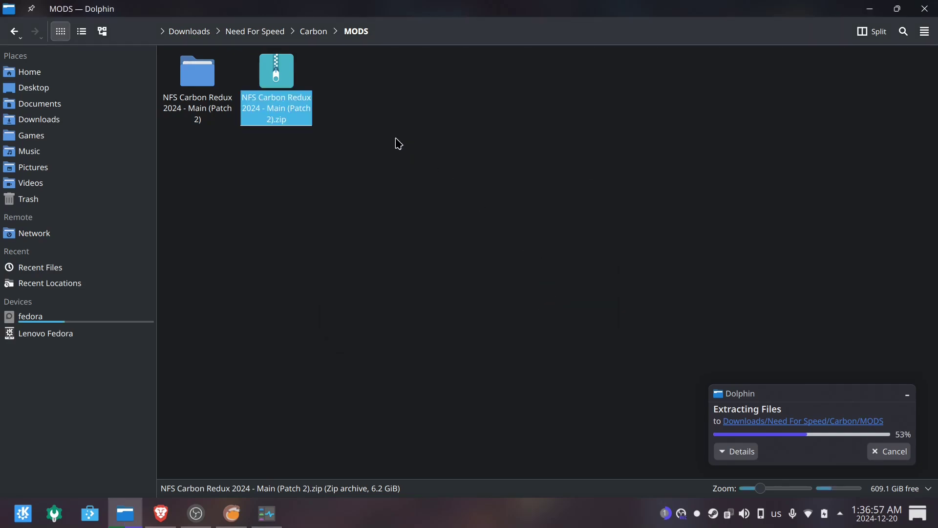
Browse into the new Redux folder's contents, then return to MODS.
left_click(201, 80)
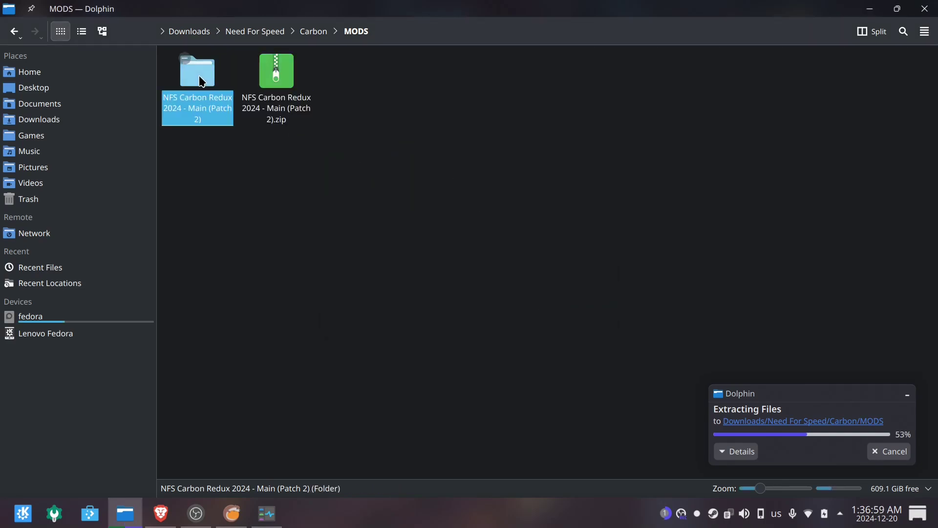
double_click(201, 81)
double_click(200, 81)
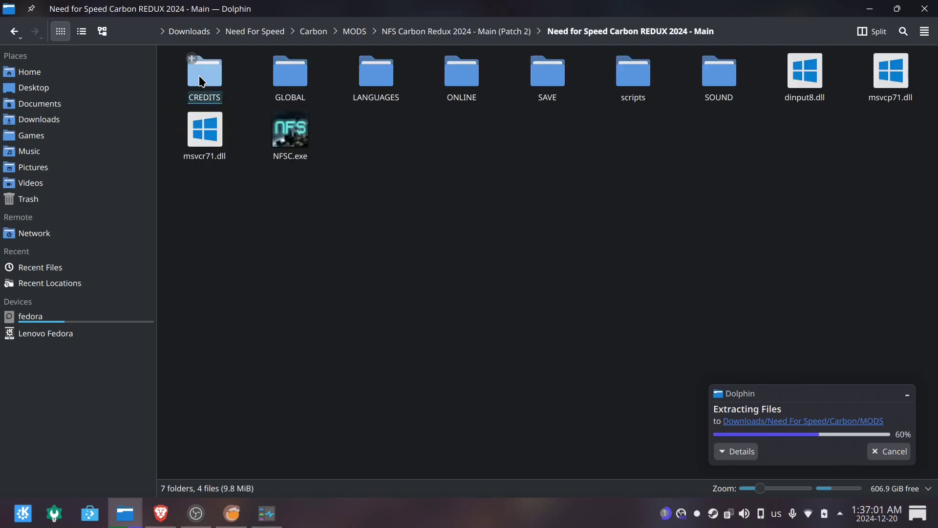
left_click(448, 32)
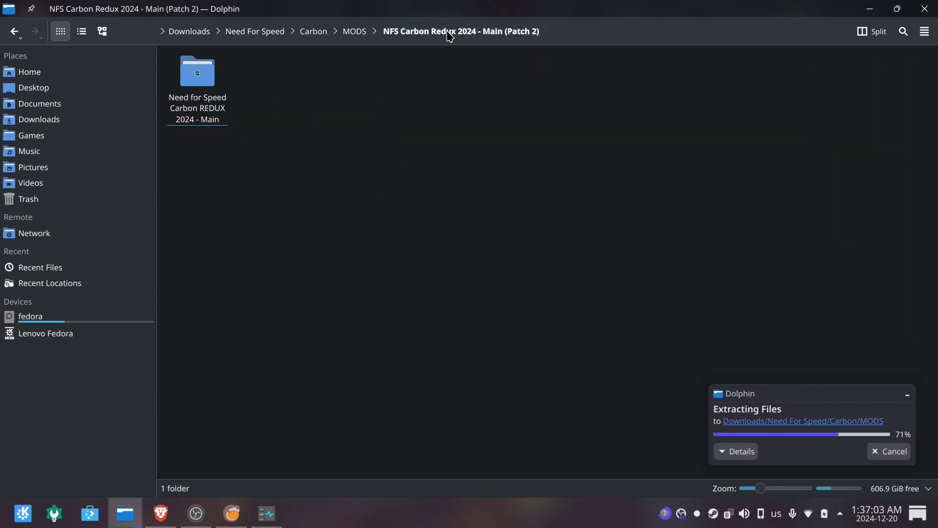
left_click(352, 34)
Open Read Me.txt from the Redux zip in Ark, maximize it, and select the DirectX URL on line 19.
double_click(300, 103)
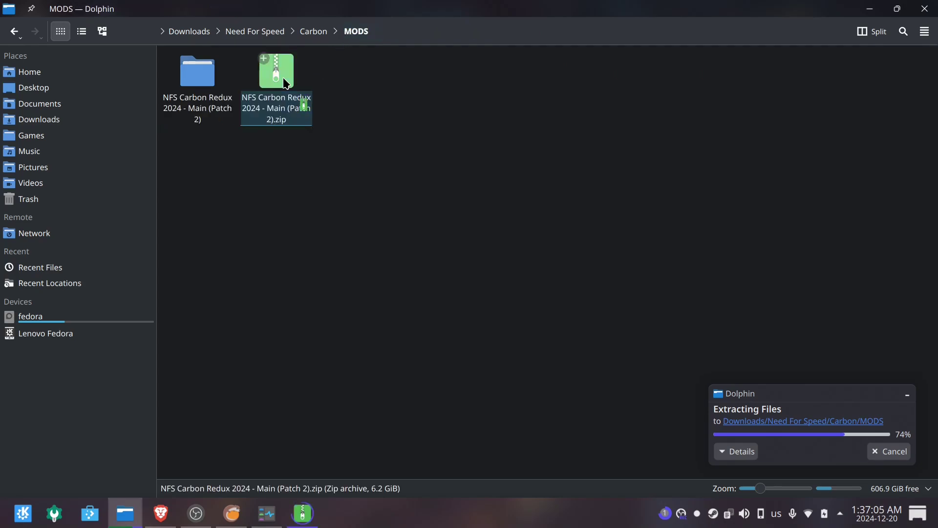
double_click(299, 169)
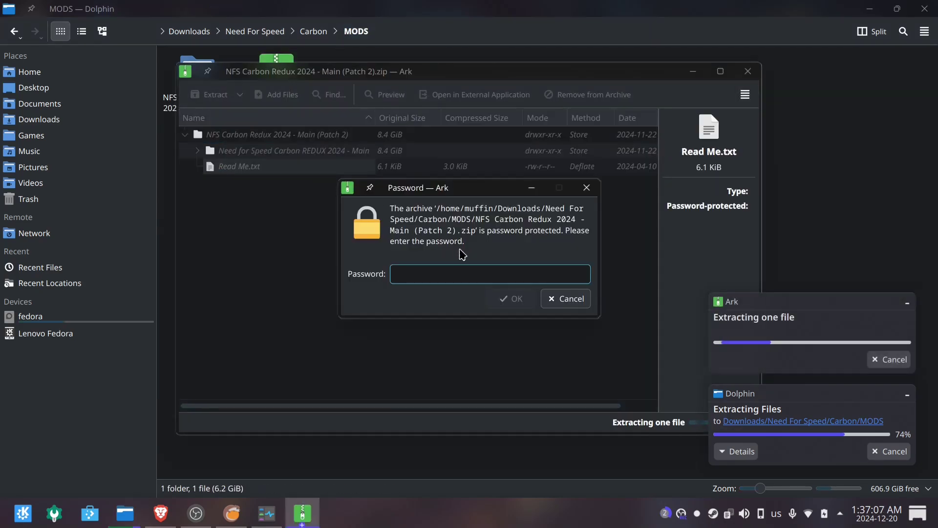
type("a*****")
key("Return")
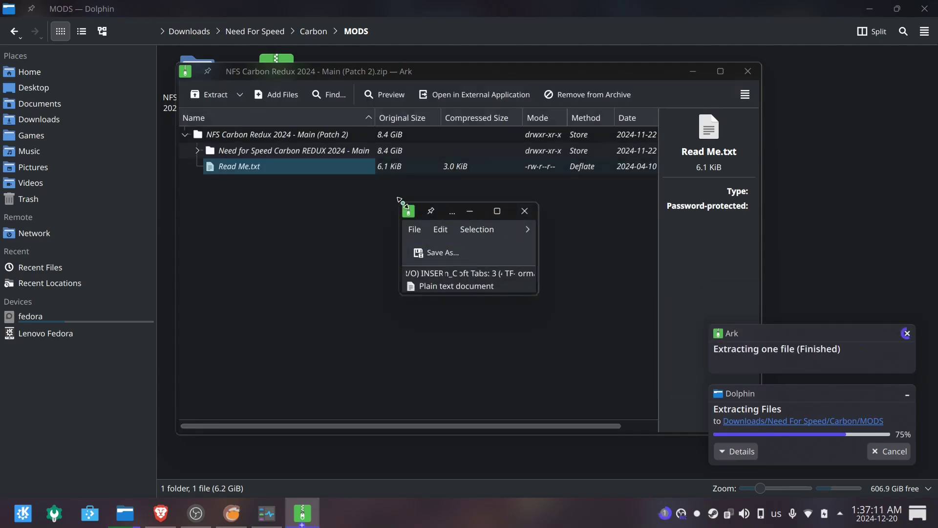
left_click(497, 210)
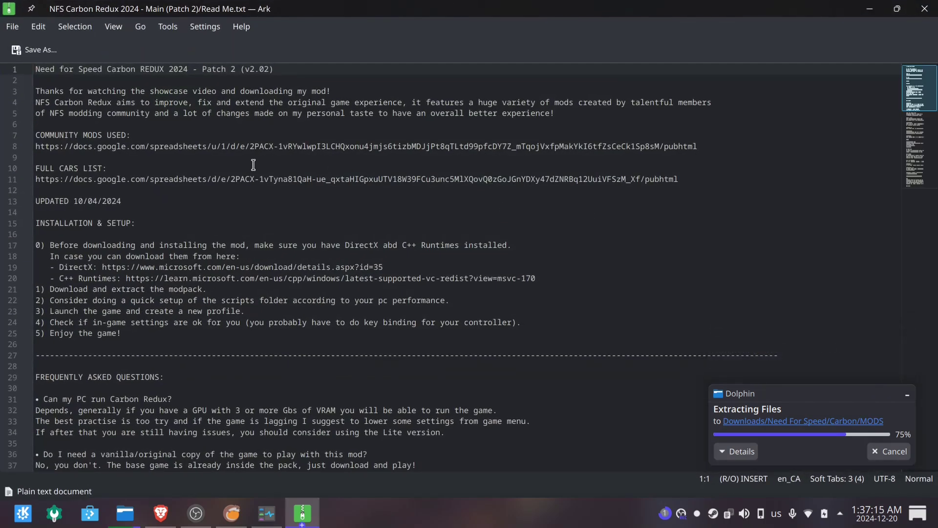
scroll(289, 200, "down", 2)
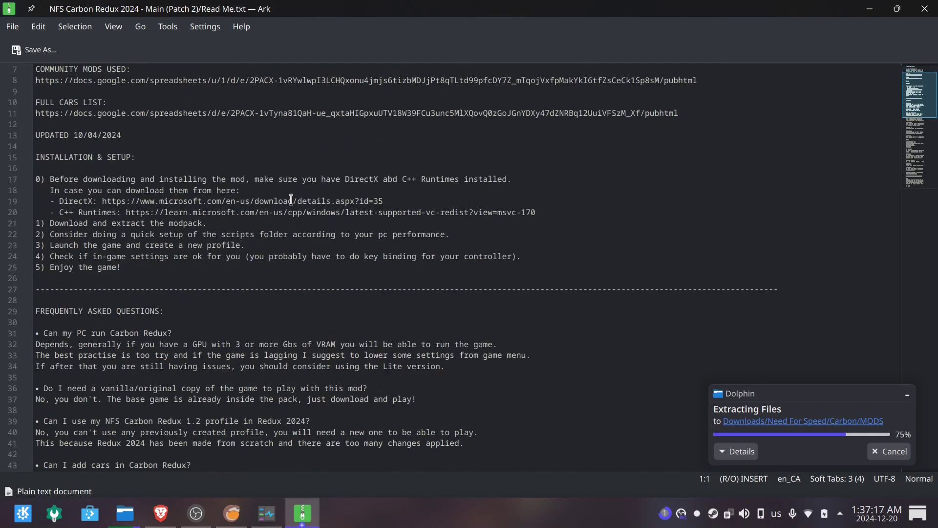
left_click_drag(537, 213, 36, 201)
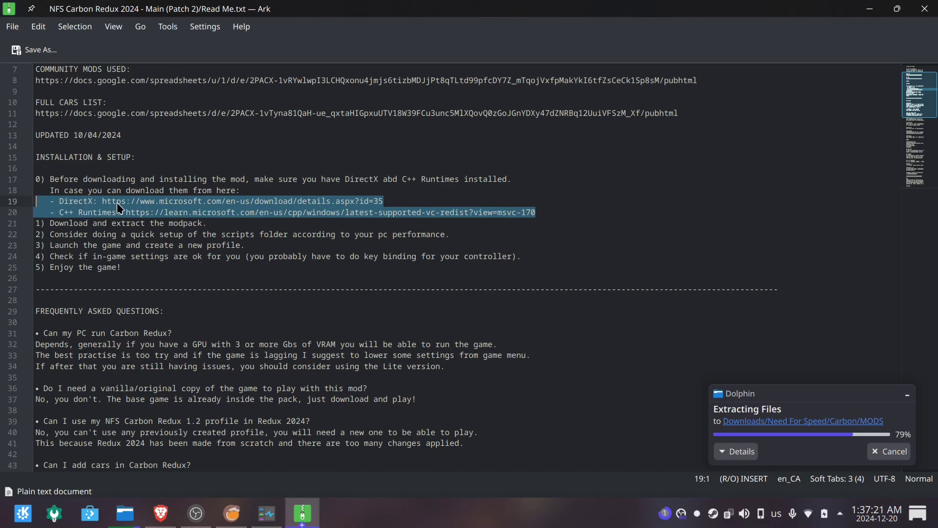
left_click_drag(102, 201, 391, 206)
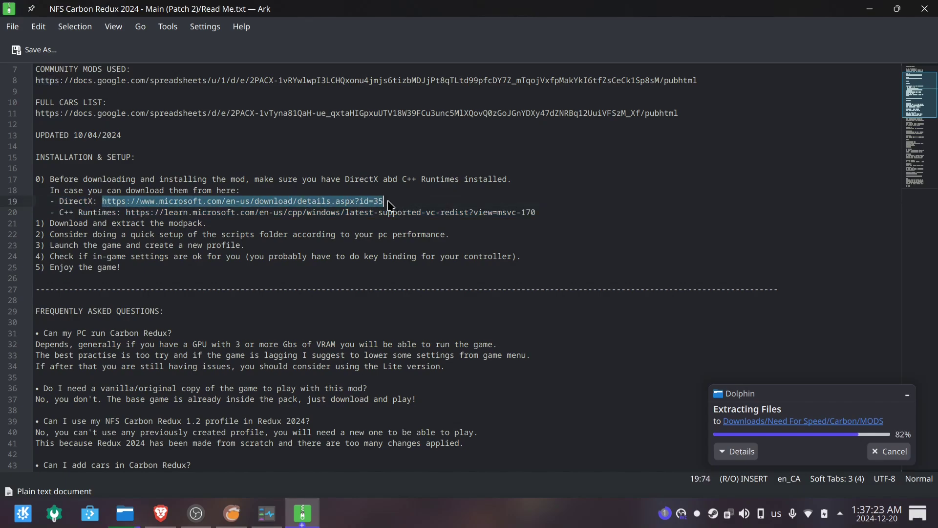
Open the DirectX download link in a new tab, note its file size, and close the Visual C++ page.
right_click(391, 205)
left_click(401, 207)
scroll(239, 338, "down", 5)
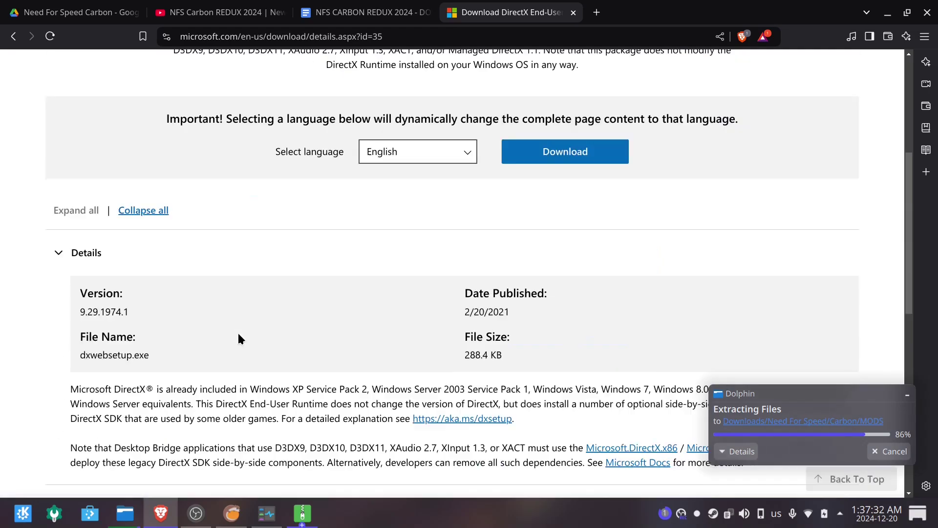
scroll(238, 338, "down", 2)
left_click_drag(79, 251, 183, 254)
left_click_drag(465, 176, 503, 175)
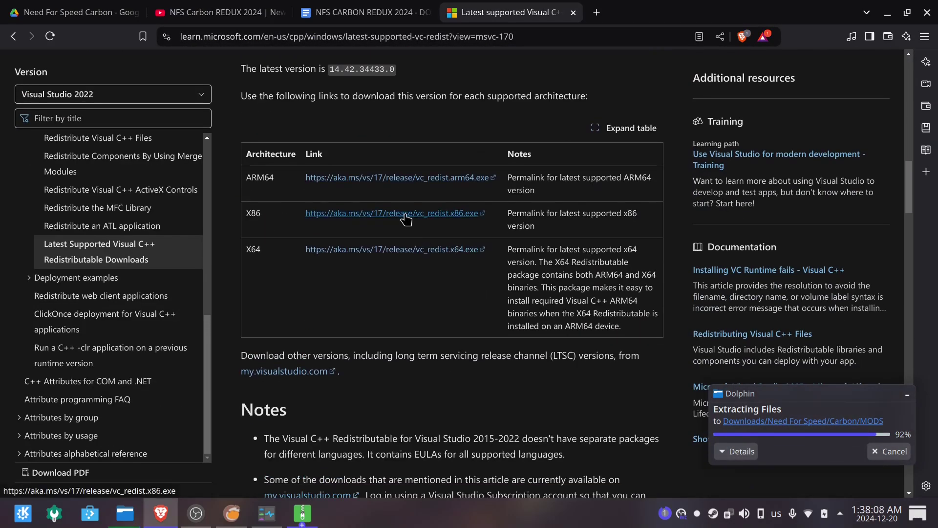
left_click(573, 12)
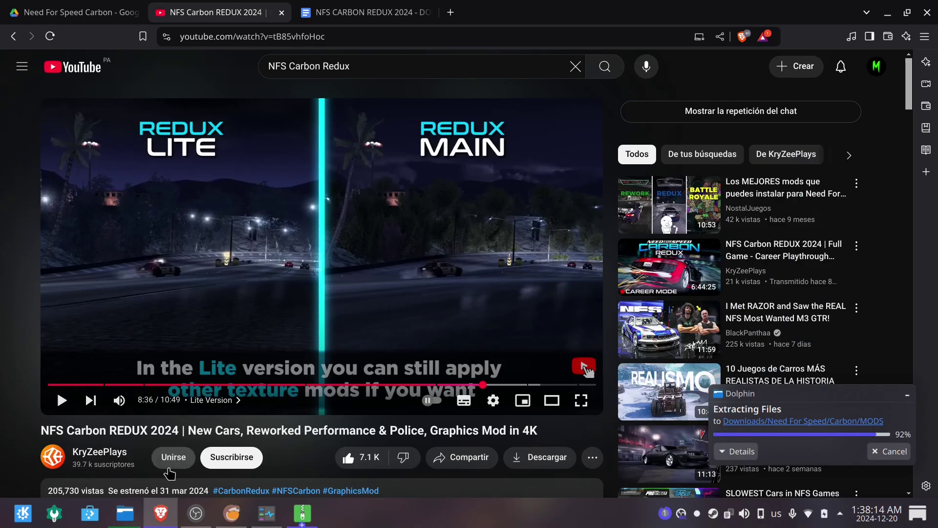
In Dolphin, select dxwebsetup.exe and VC_redist.x86.exe in Carbon DEPENDENCIES, then switch to Lutris.
left_click(132, 512)
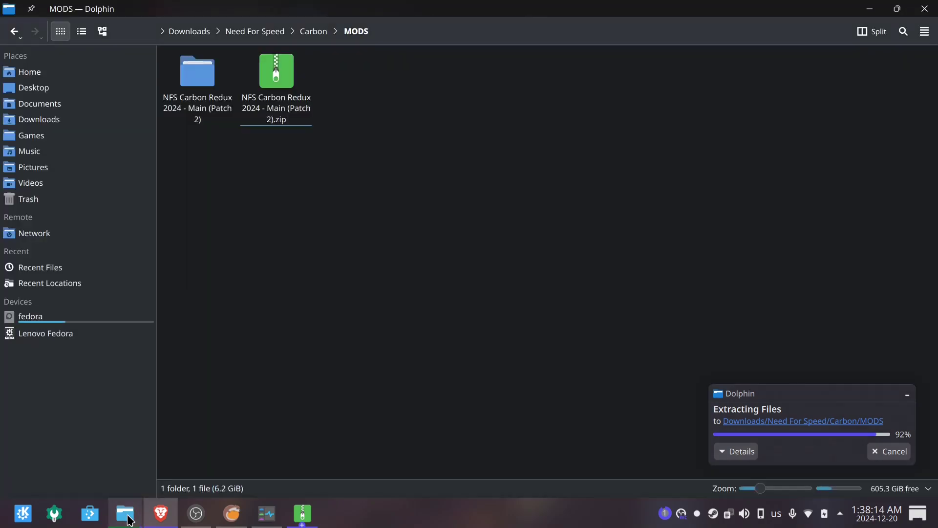
left_click(311, 31)
double_click(193, 70)
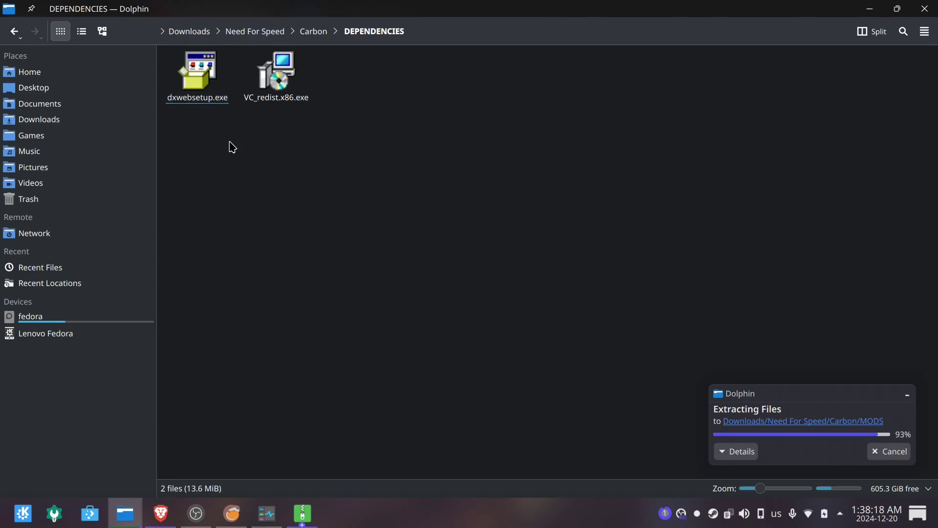
left_click_drag(388, 162, 112, 34)
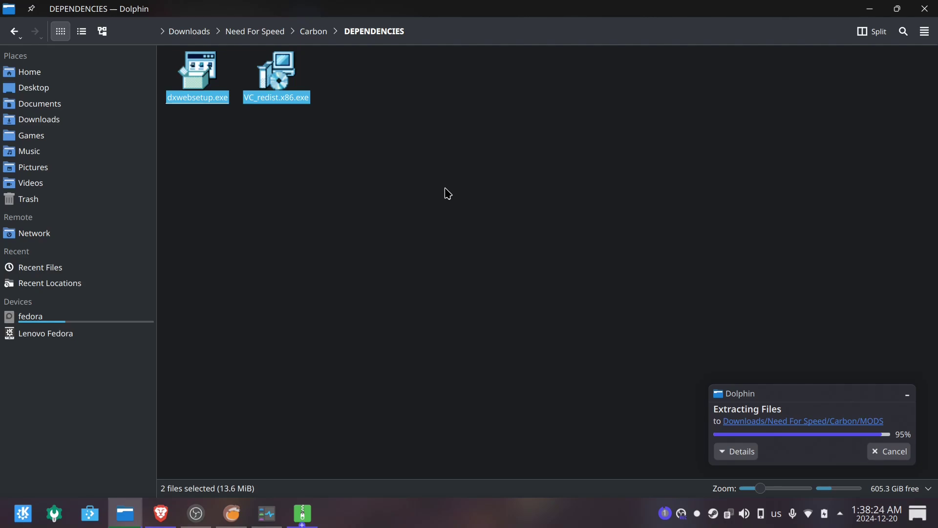
left_click(234, 521)
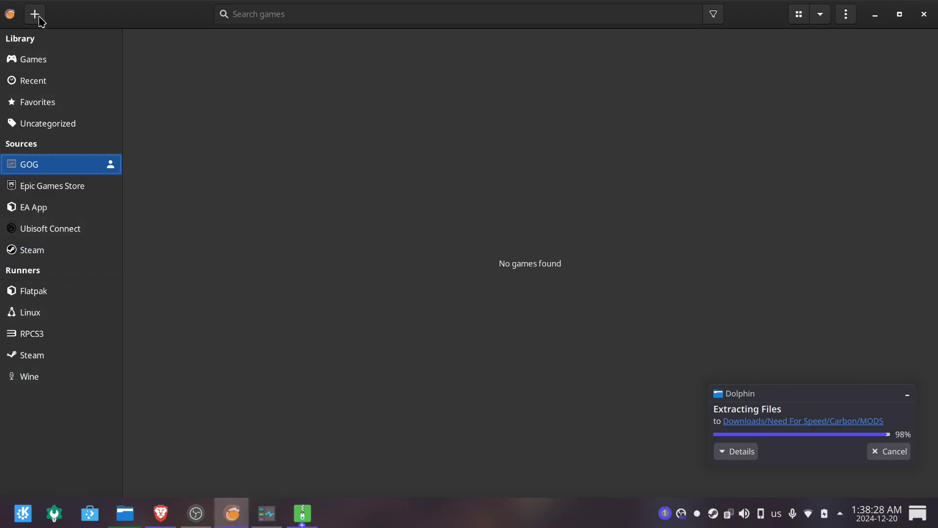
Start adding a new game using 'Install a Windows game from an executable'.
left_click(37, 16)
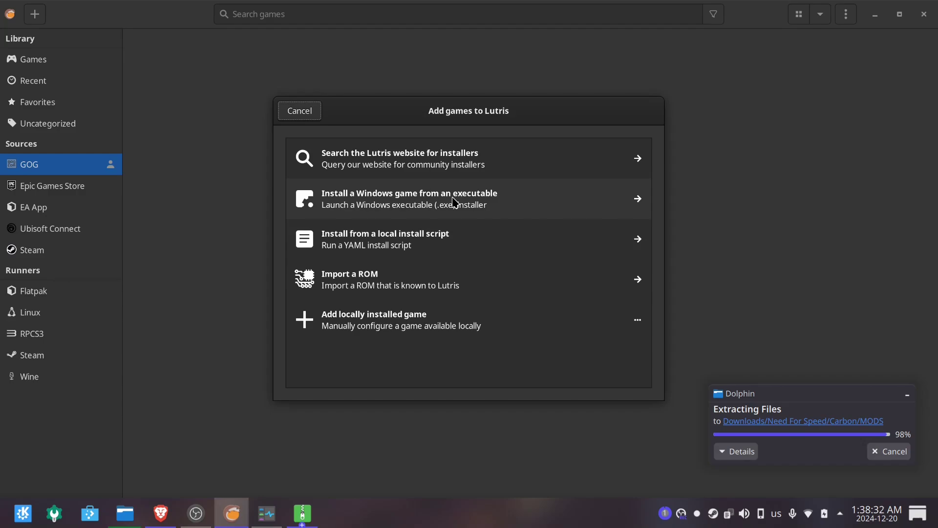
left_click(531, 208)
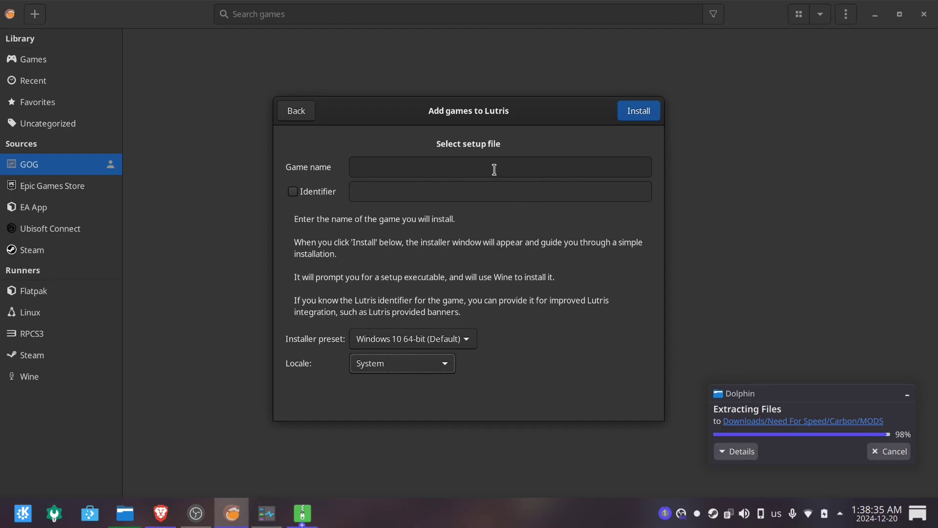
Name the game 'Need For Speed Carbon' and choose the Wine setup-file installer.
left_click(494, 170)
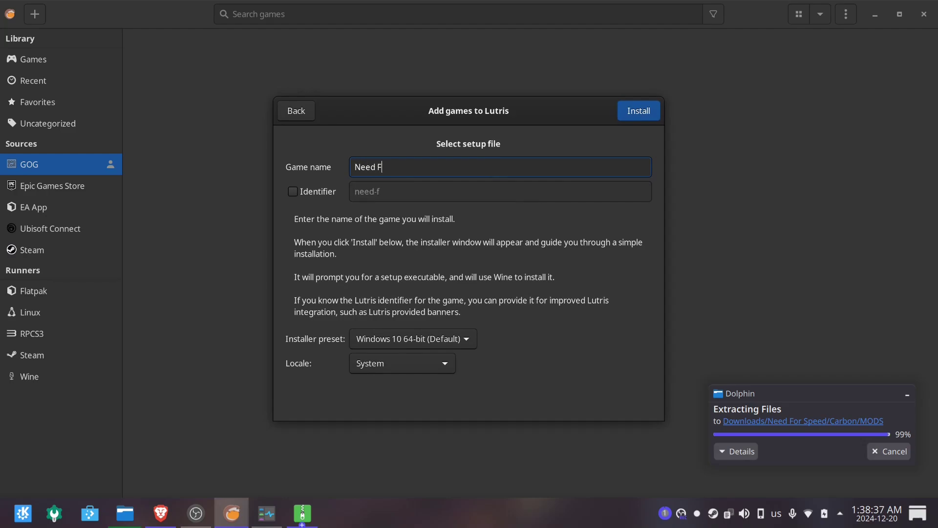
type("Need For Speed Carbon")
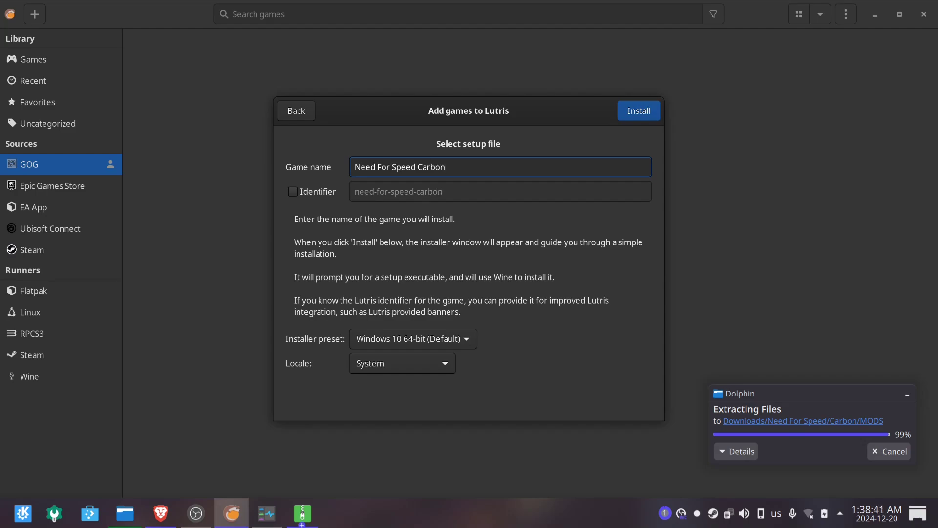
left_click(628, 119)
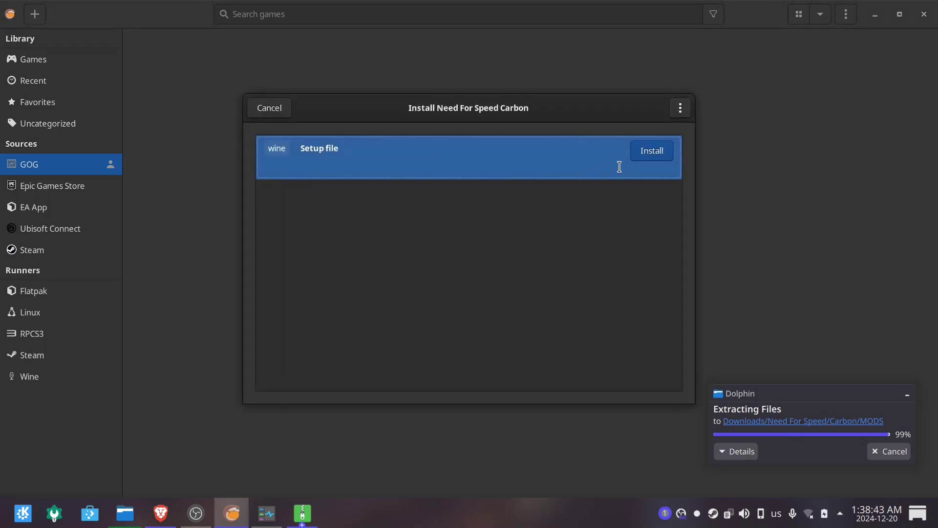
left_click(652, 150)
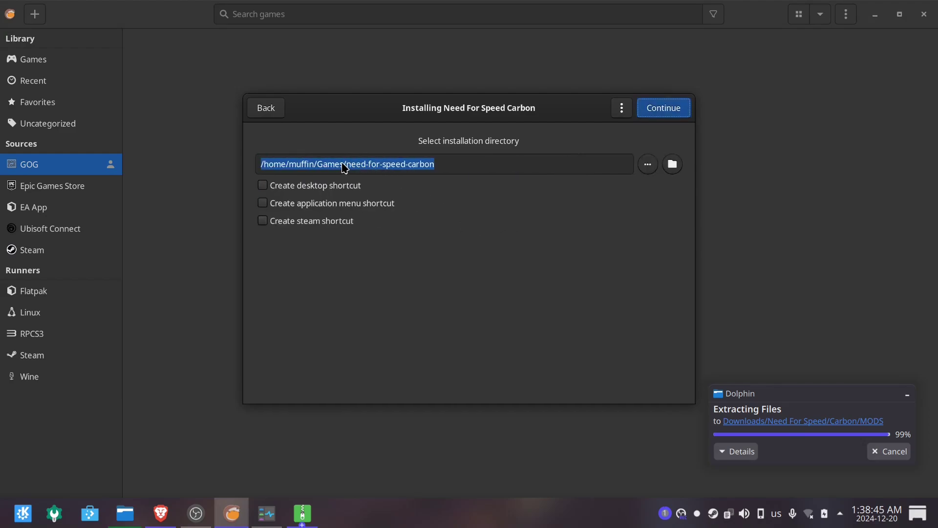
Insert a Lutris/ subfolder after Games/ in the installation path and continue.
left_click(346, 164)
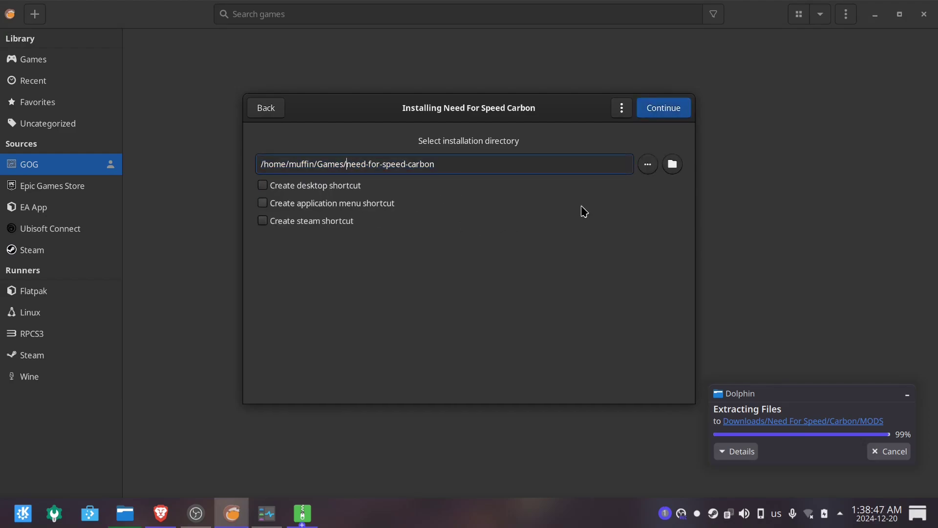
type("Lutris/")
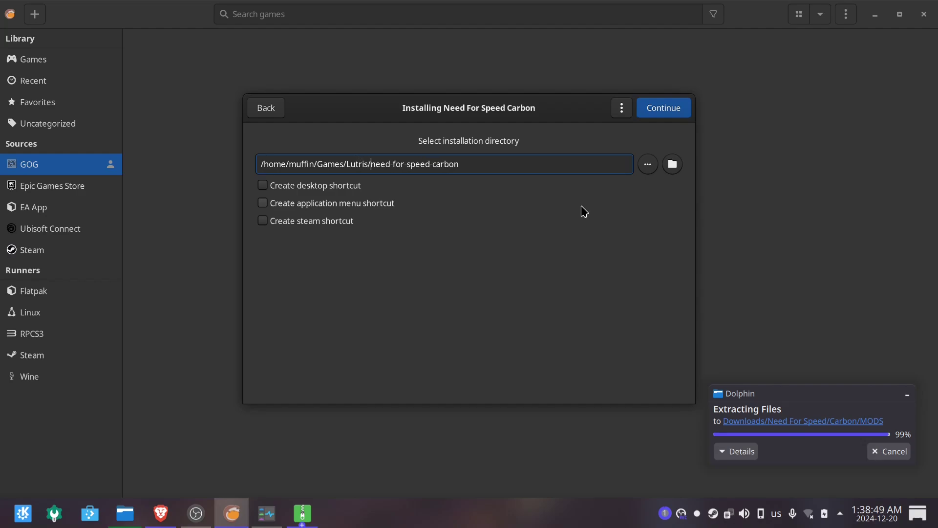
left_click_drag(497, 168, 245, 169)
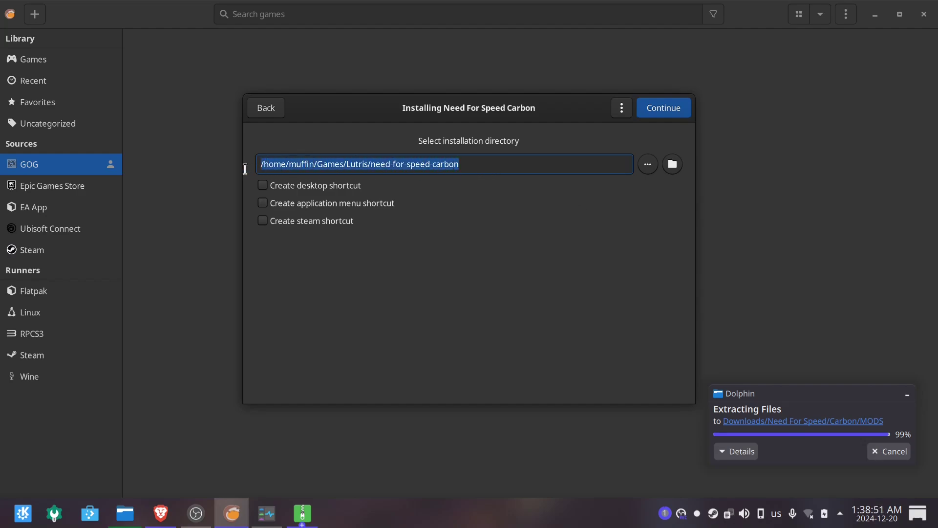
double_click(358, 165)
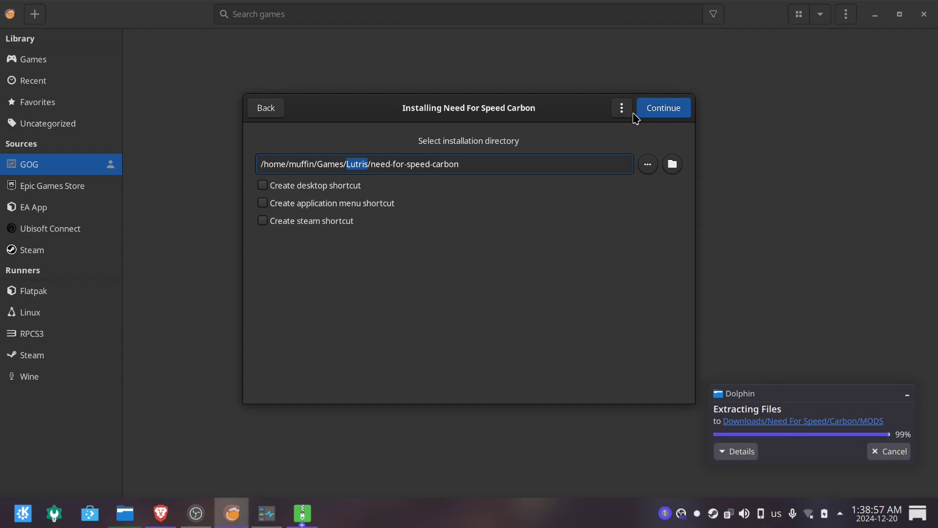
left_click_drag(495, 165, 372, 169)
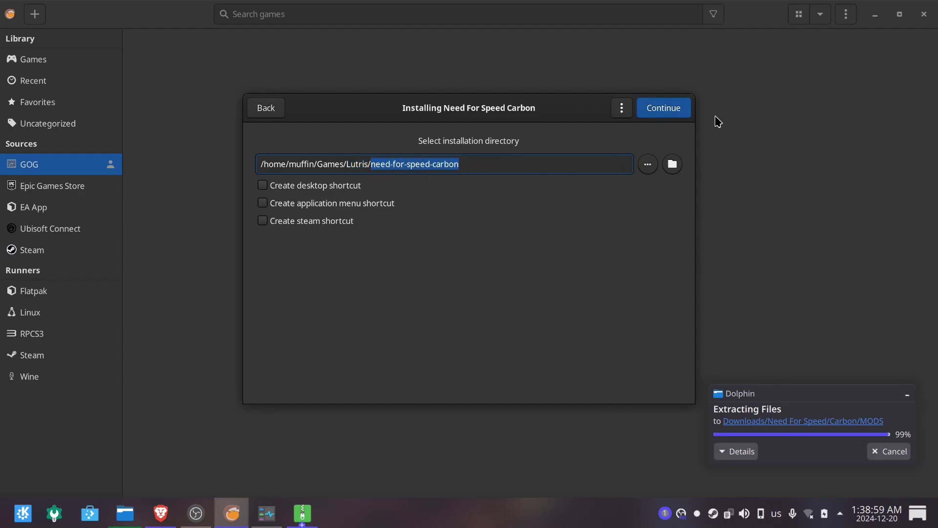
left_click(663, 109)
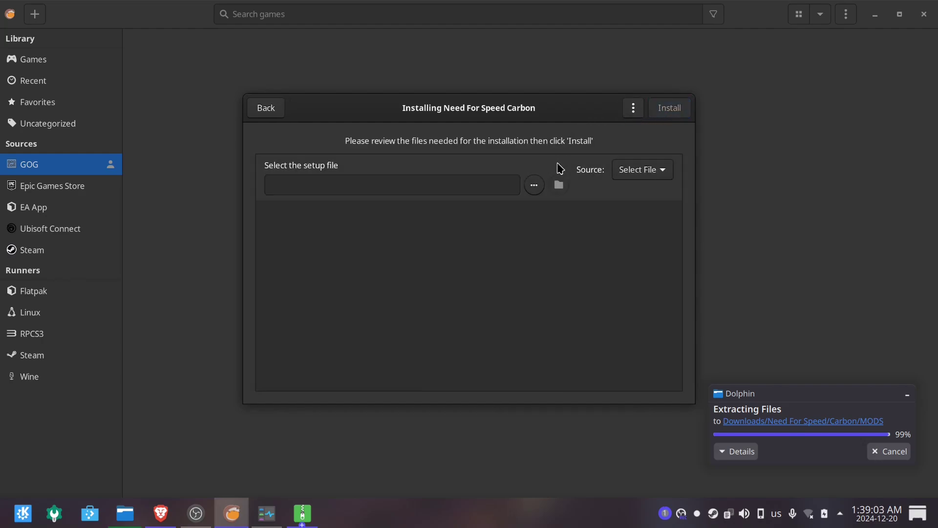
Choose VC_redist.x86.exe from Downloads/Need For Speed/Carbon/DEPENDENCIES as the setup file.
left_click(544, 184)
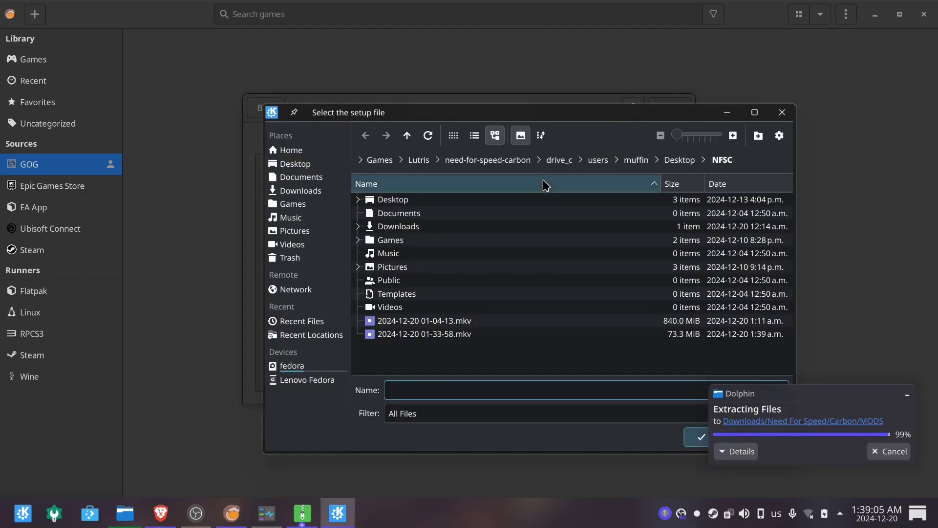
left_click(358, 226)
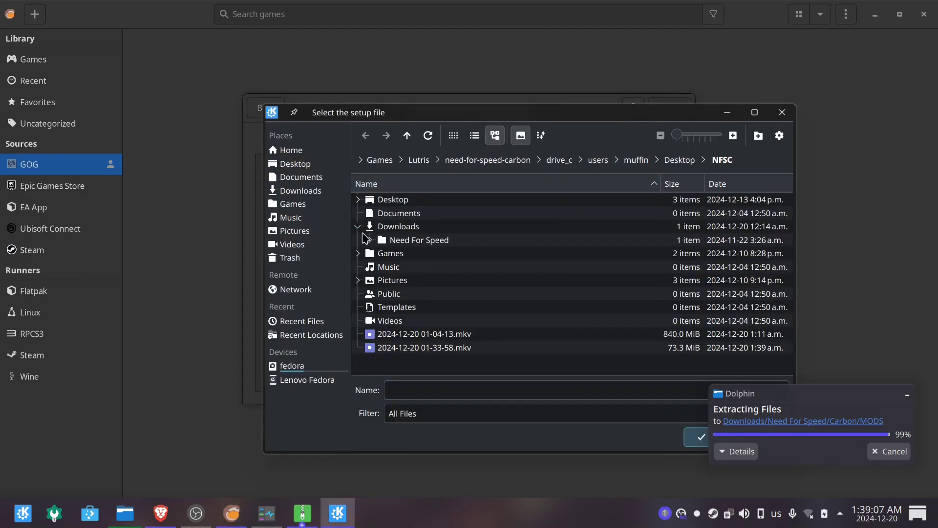
left_click(370, 240)
left_click(382, 253)
left_click(394, 267)
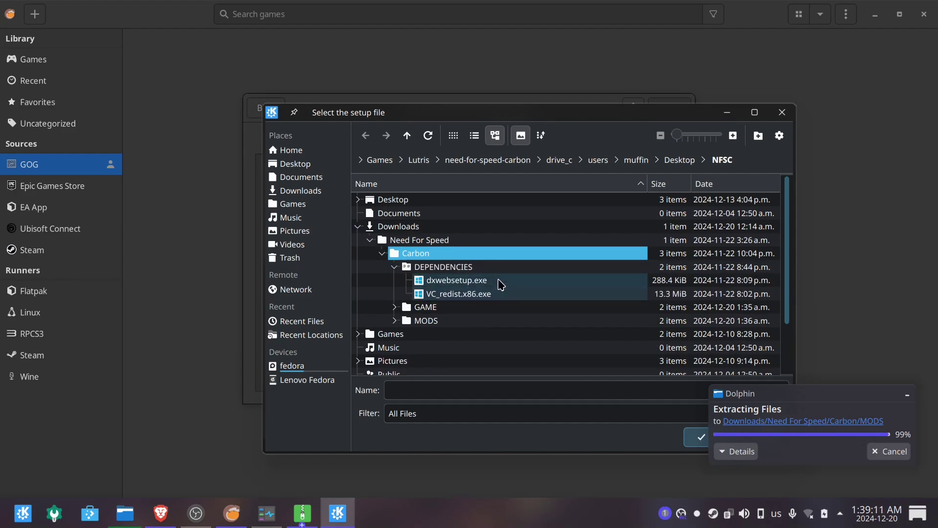
left_click(502, 298)
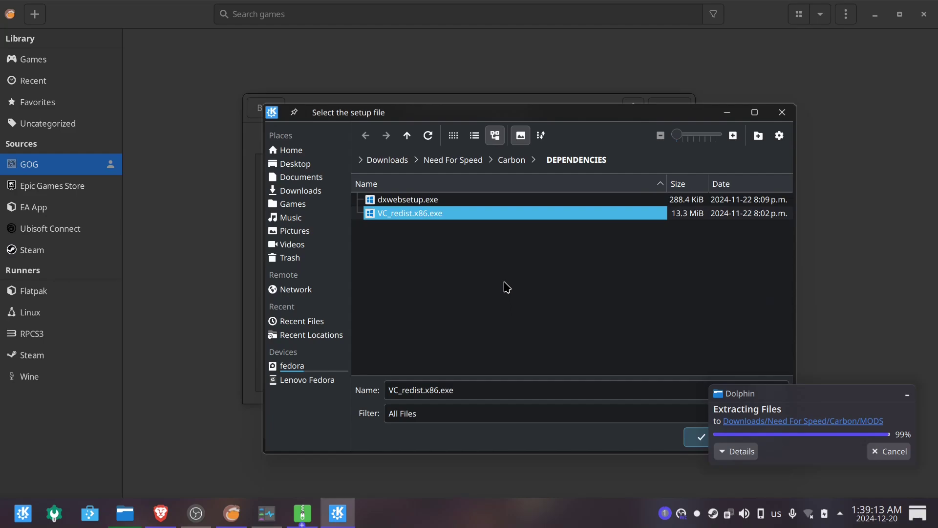
left_click_drag(542, 118, 322, 43)
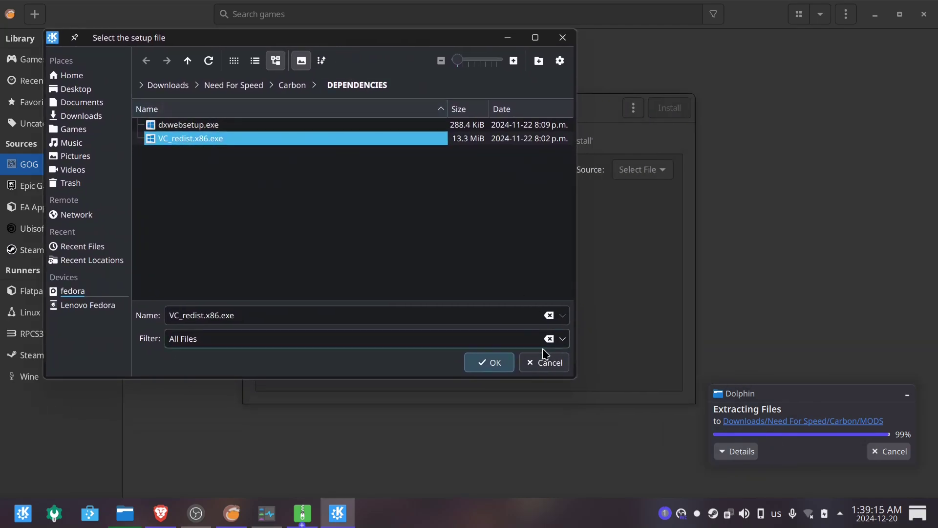
left_click(495, 364)
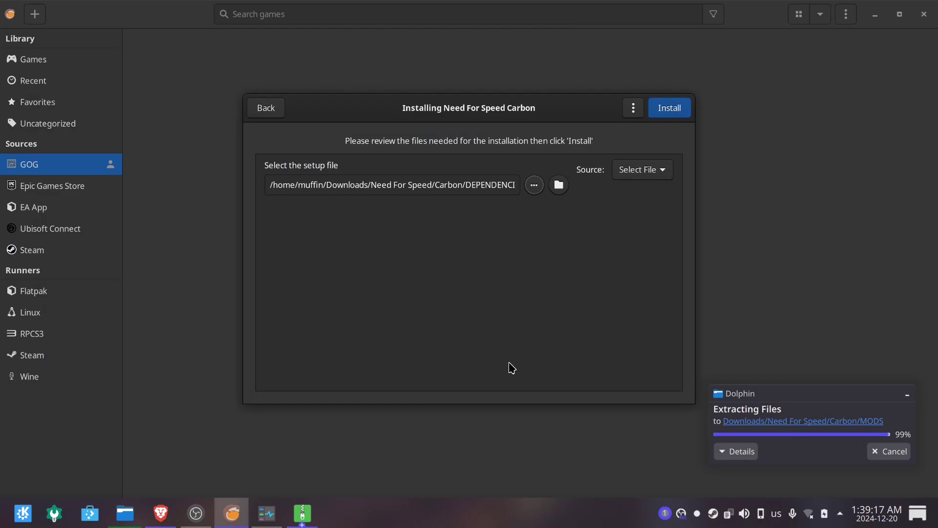
Run the Visual C++ 2015-2022 x86 installer, accept the license, install, and close on success.
left_click(664, 112)
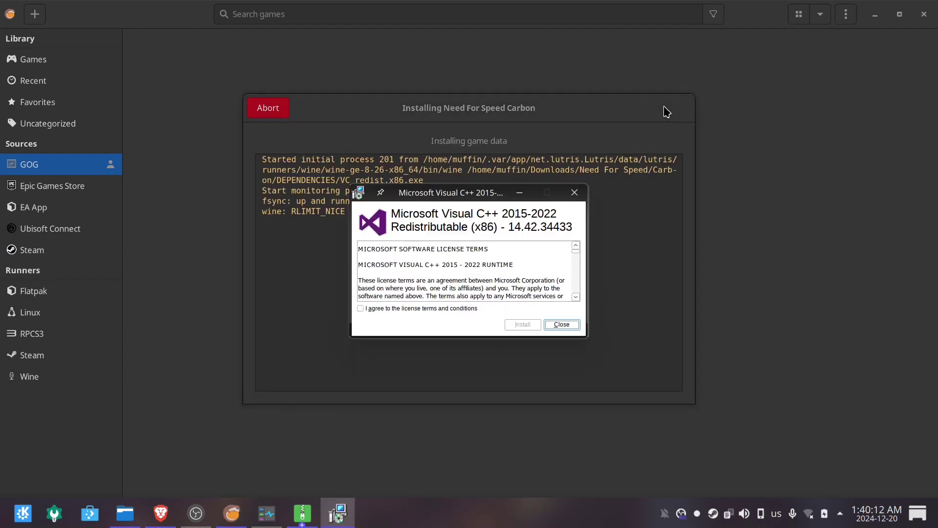
scroll(464, 271, "down", 15)
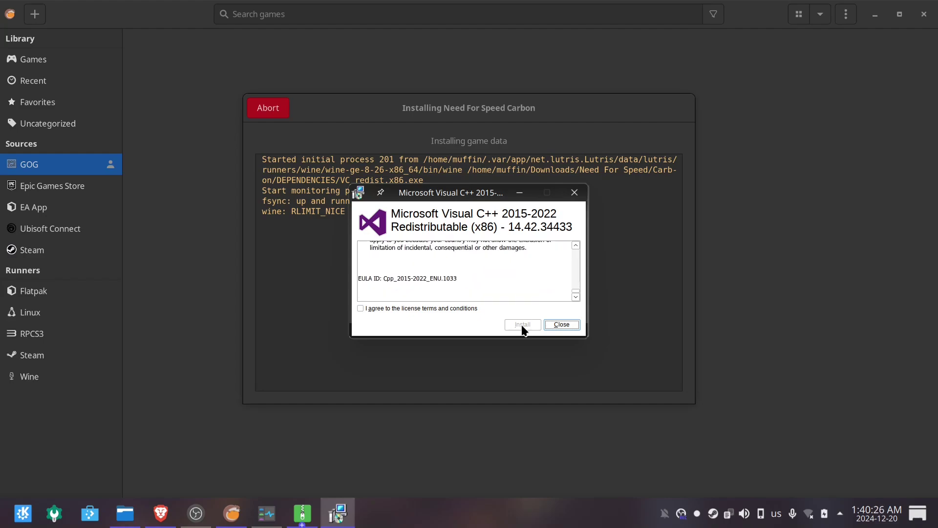
left_click(425, 309)
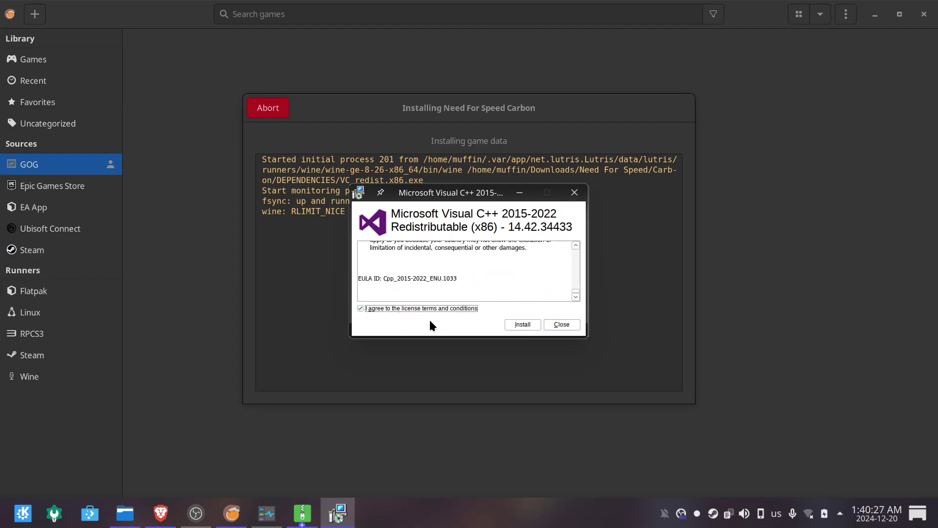
left_click(523, 325)
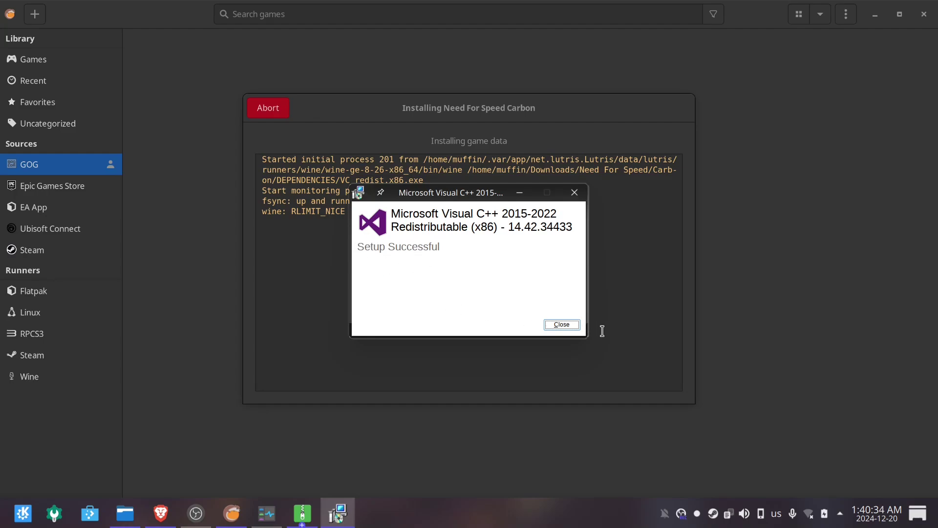
left_click(562, 325)
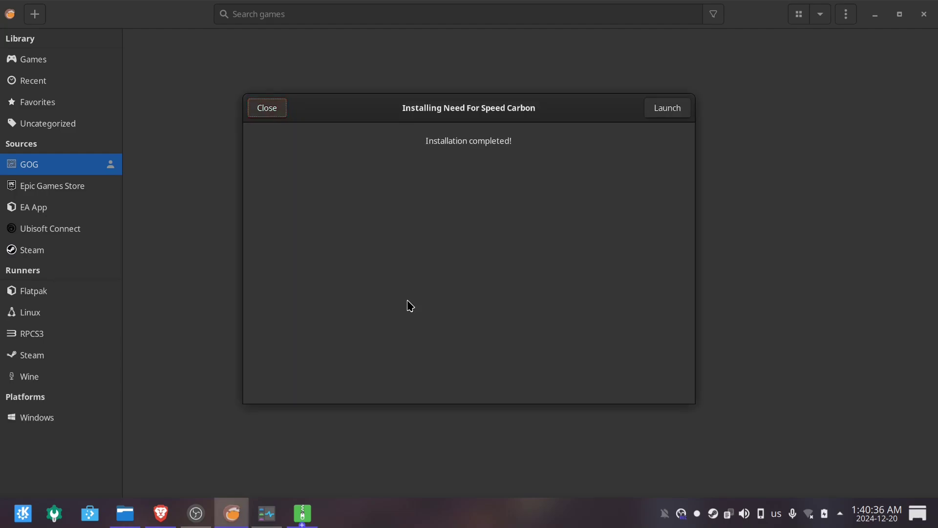
Dismiss the install-complete dialog and open Need For Speed Carbon's configuration from the Games library.
left_click(264, 111)
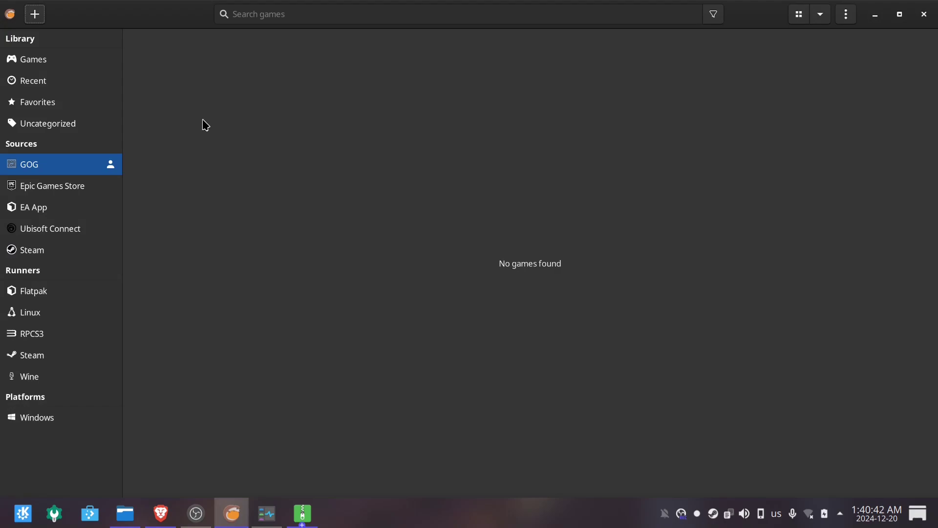
left_click(80, 62)
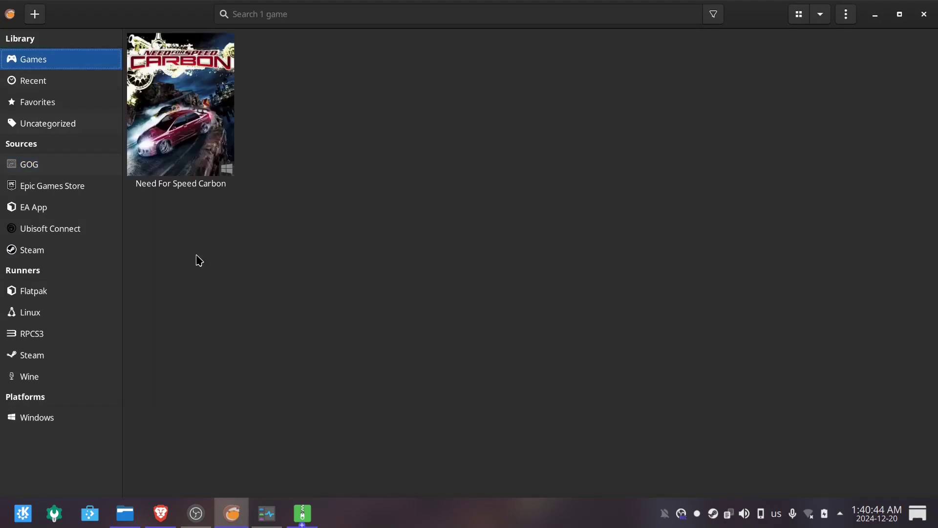
left_click(200, 135)
right_click(201, 117)
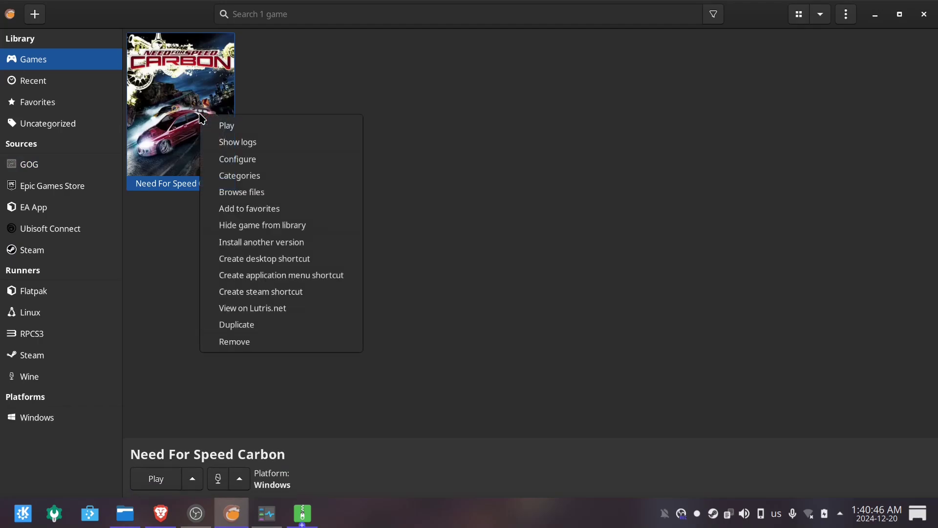
left_click(266, 161)
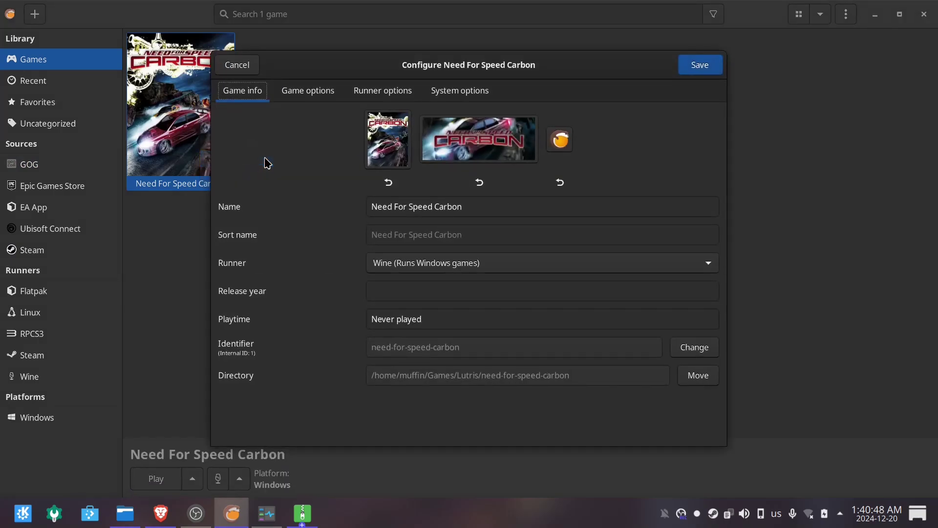
Browse the file manager to Games/Lutris/need-for-speed-carbon/drive_c/users/user/Desktop in the Wine prefix.
left_click(125, 513)
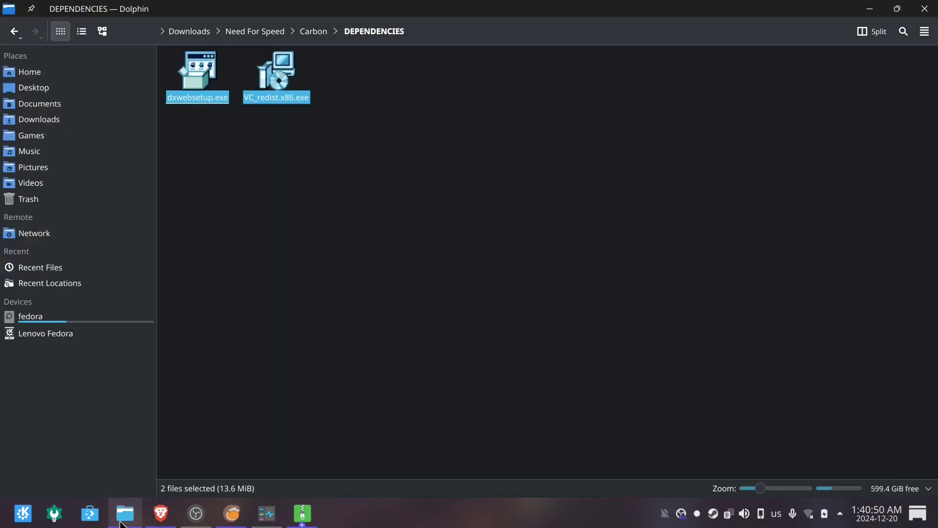
left_click(329, 73)
left_click(315, 32)
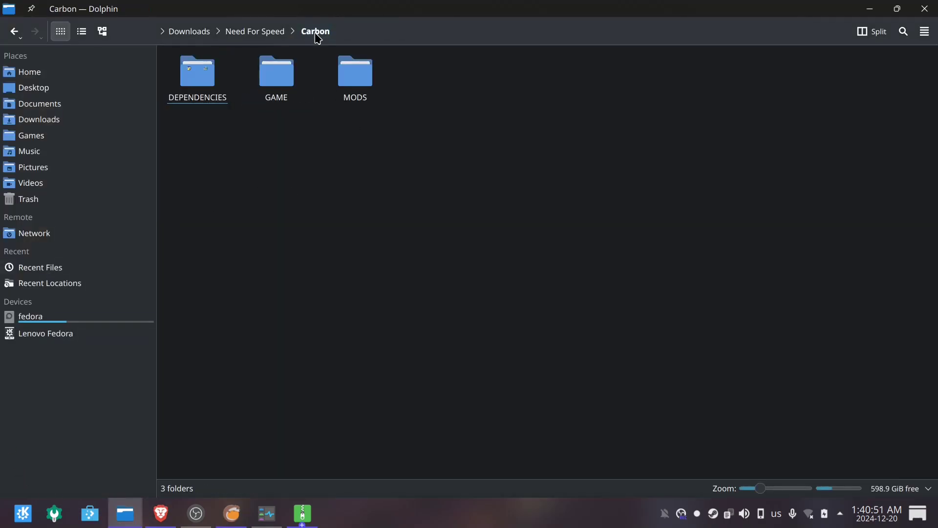
double_click(286, 77)
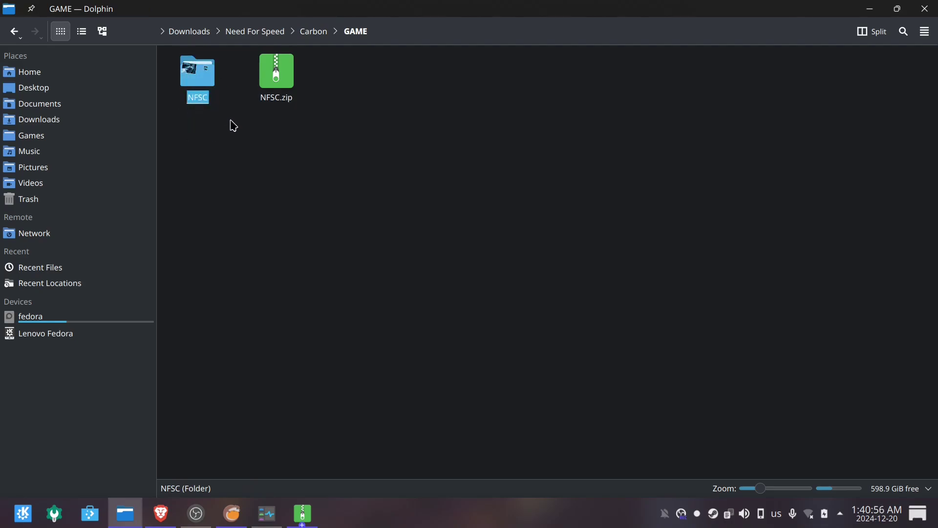
left_click(115, 105)
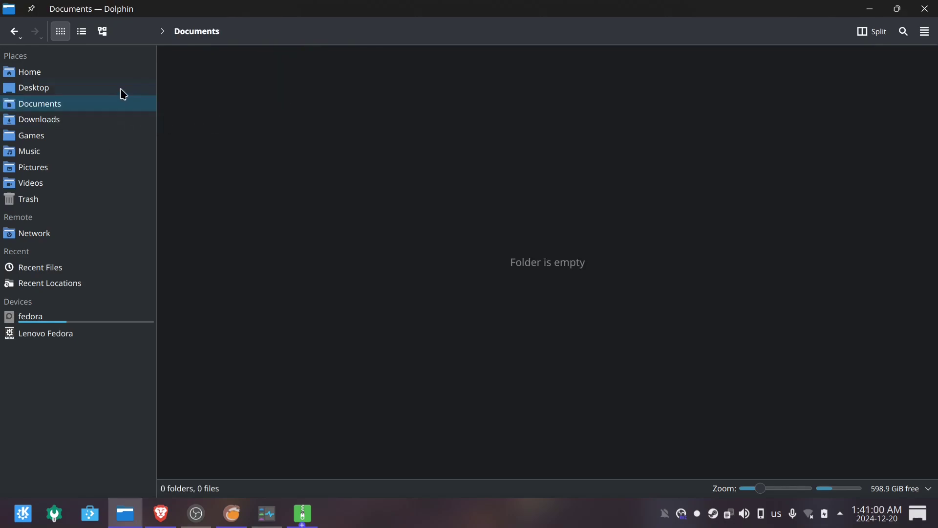
left_click(112, 139)
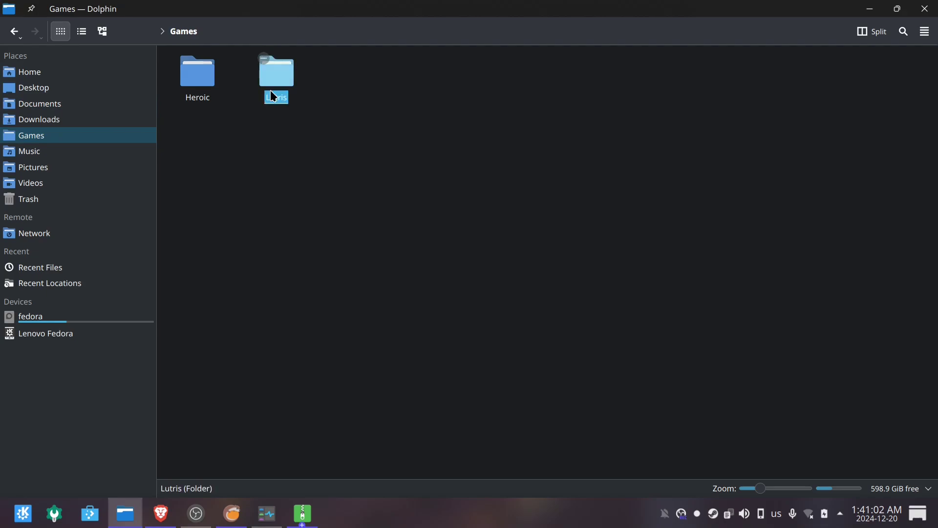
double_click(272, 93)
double_click(208, 90)
double_click(283, 69)
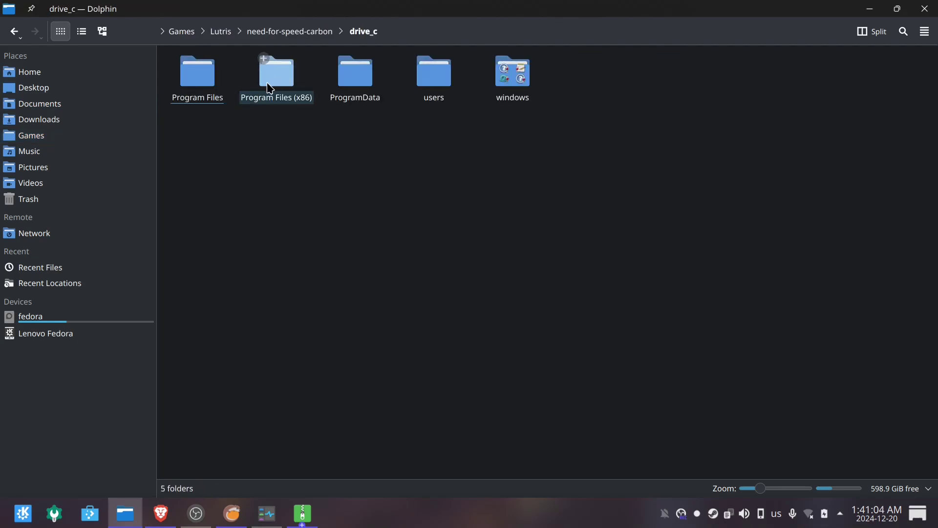
double_click(439, 84)
double_click(208, 84)
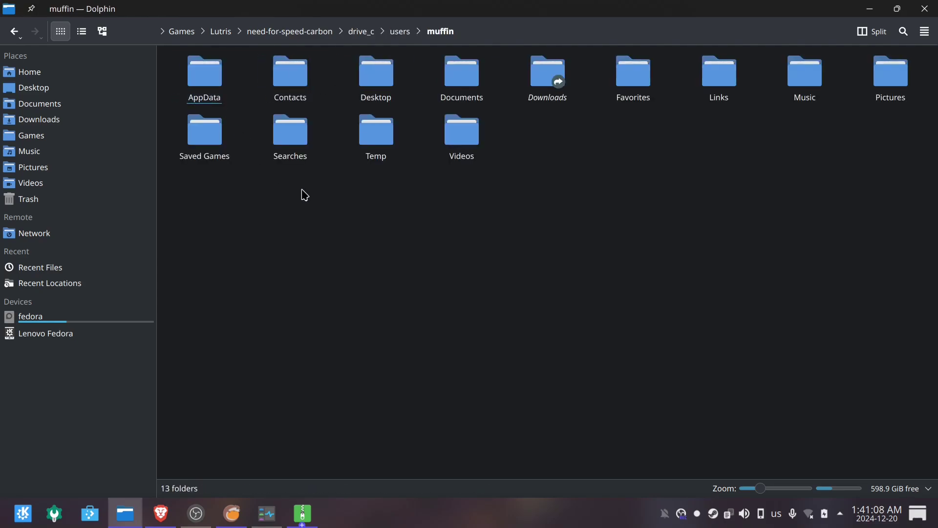
double_click(378, 84)
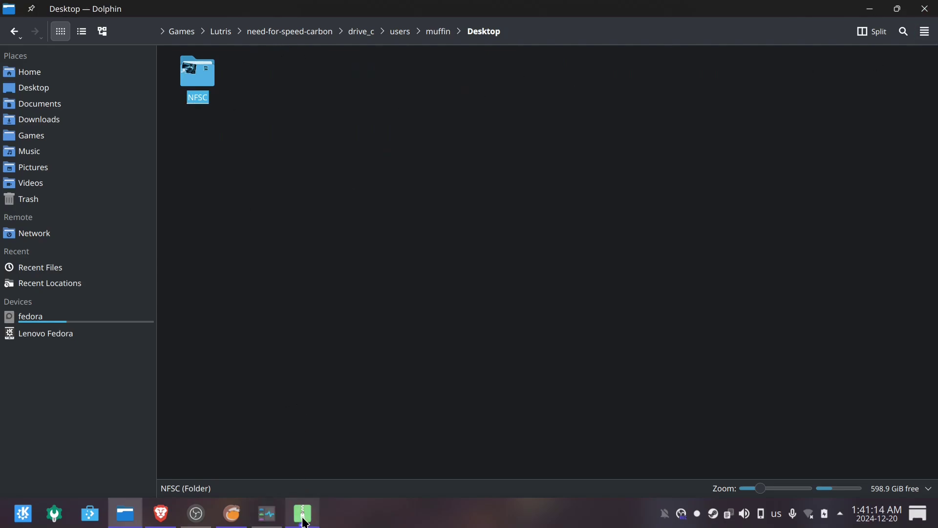
Close the extra archive window and the Ark archive window.
mouse_move(305, 522)
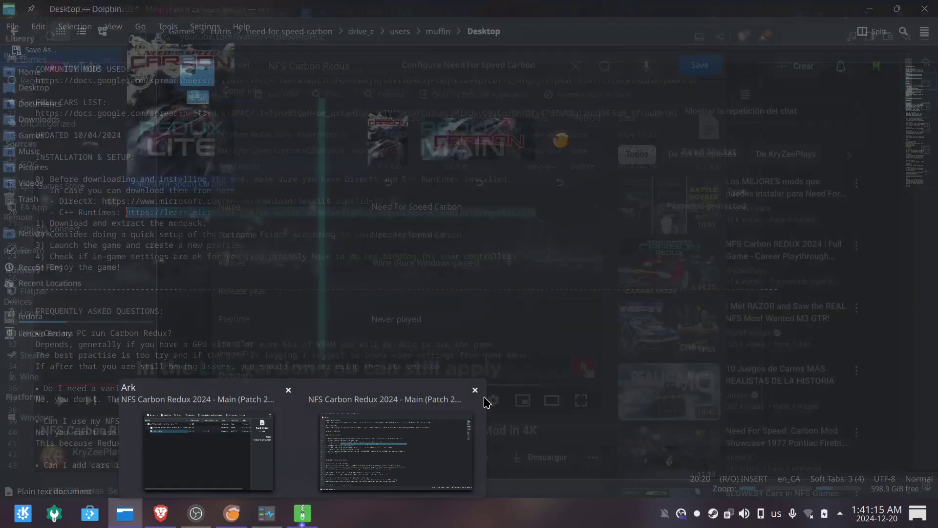
left_click(475, 390)
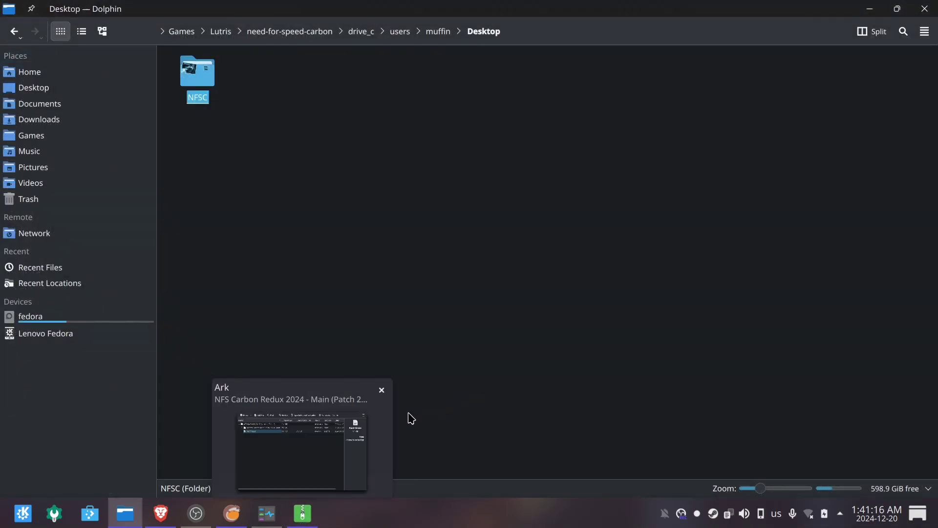
left_click(293, 524)
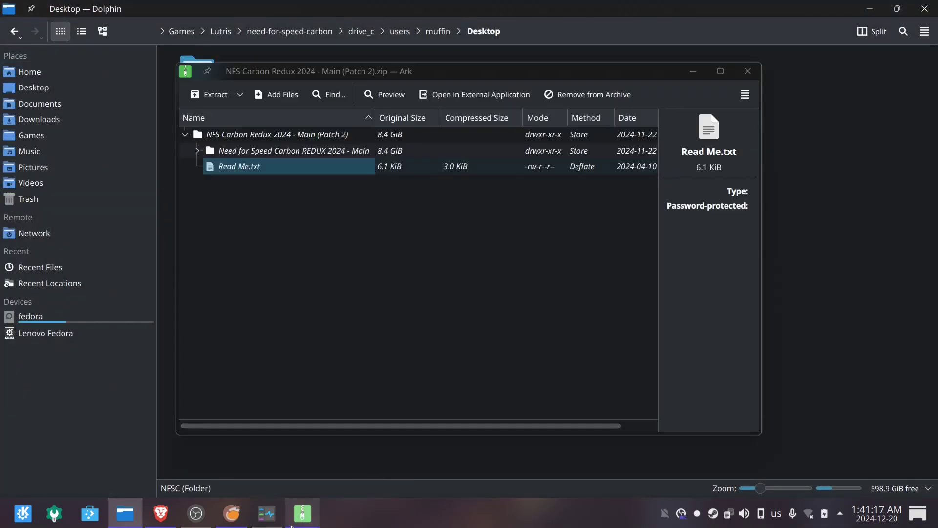
left_click(747, 71)
In Lutris Game options, browse the executable picker into the prefix's Desktop/NFSC folder.
left_click(232, 521)
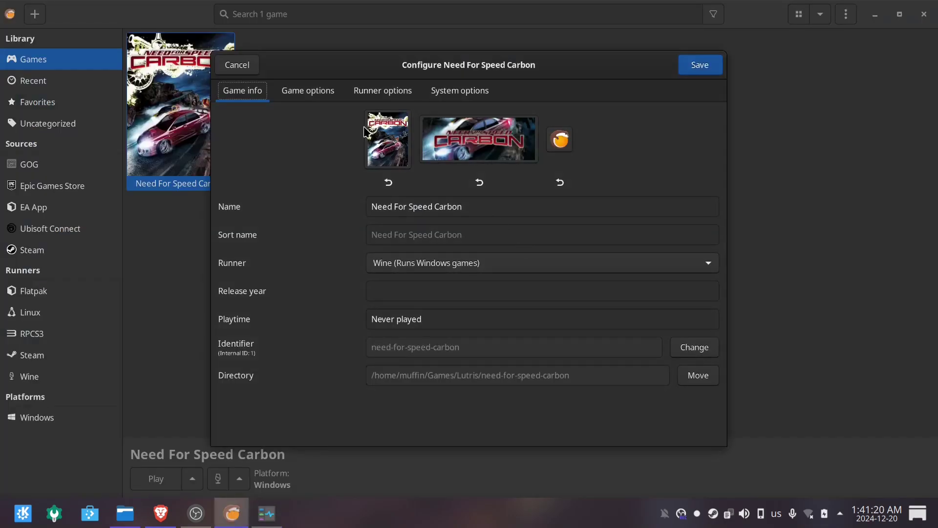
left_click(299, 94)
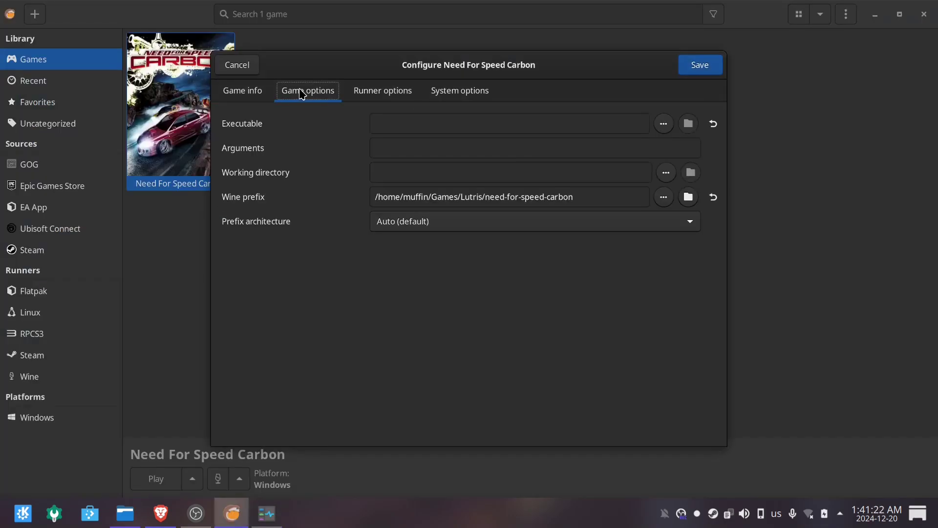
left_click(688, 123)
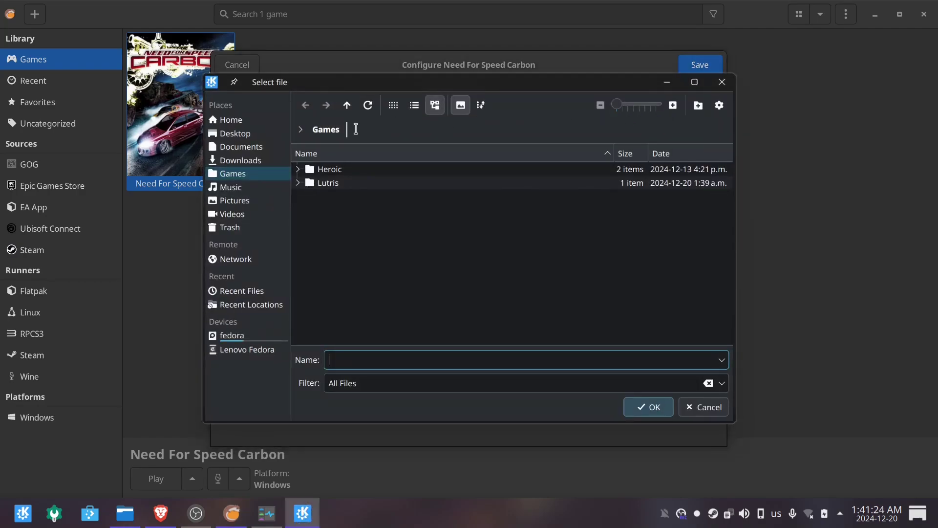
left_click(298, 184)
left_click(310, 197)
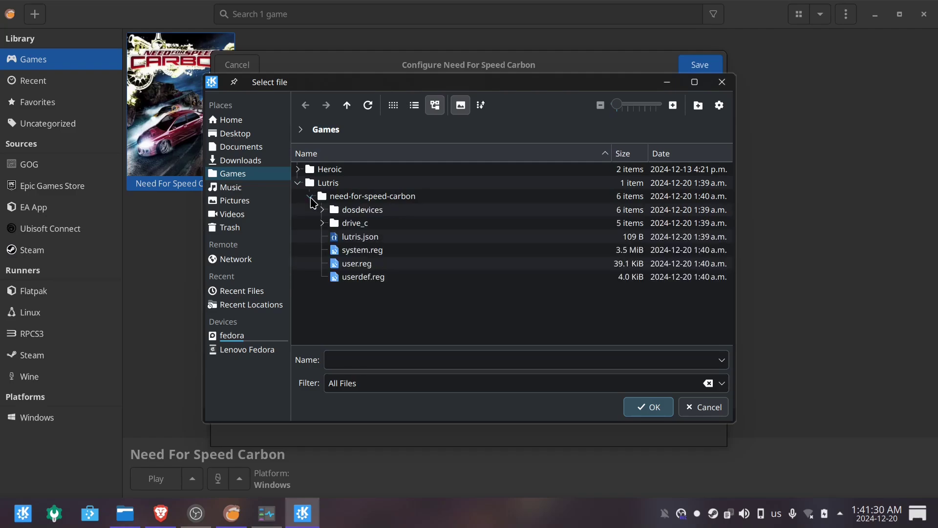
left_click(322, 223)
left_click(334, 276)
left_click(347, 290)
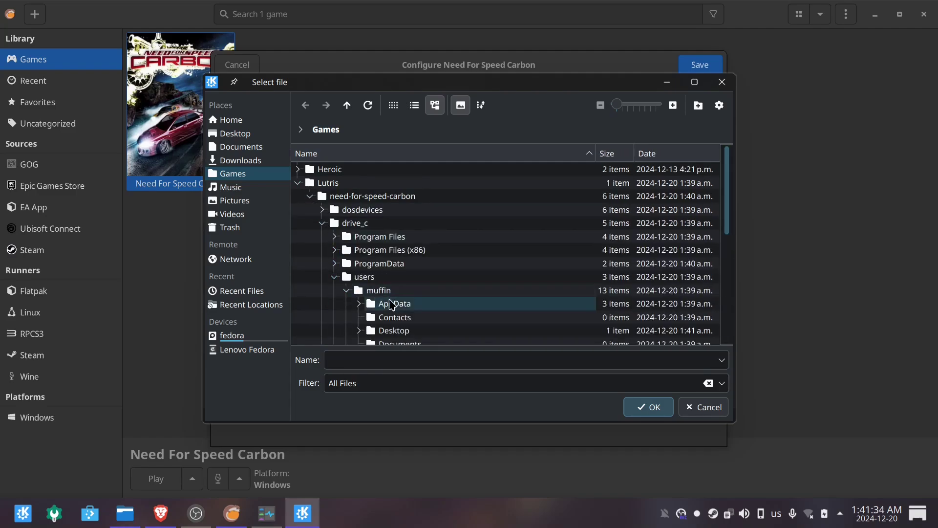
scroll(392, 305, "down", 2)
left_click(359, 240)
left_click(371, 243)
Select NFSC.exe as the game executable and confirm it.
scroll(444, 269, "down", 2)
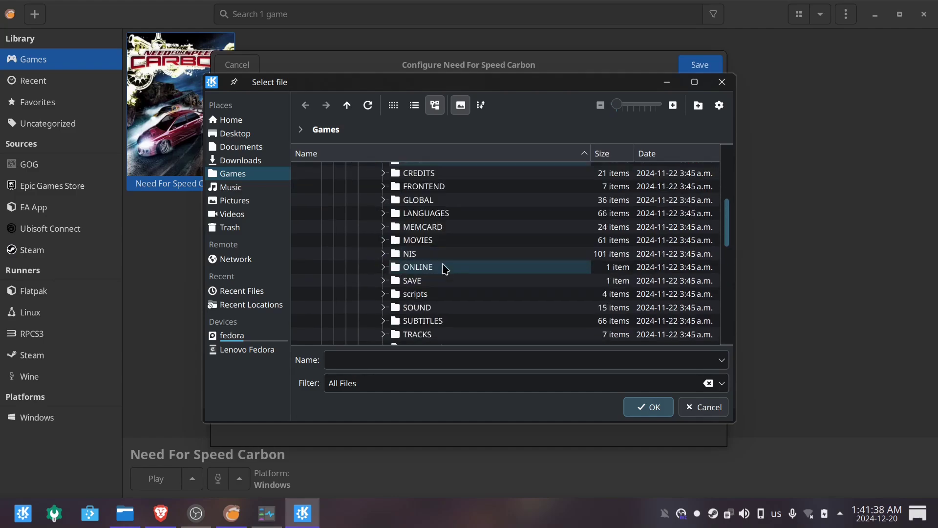
scroll(445, 269, "down", 5)
left_click(443, 249)
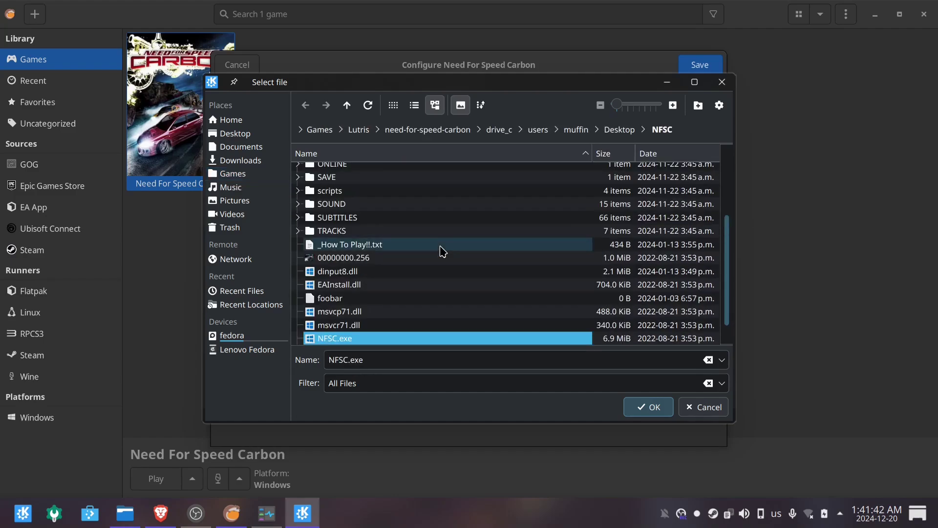
scroll(442, 252, "down", 1)
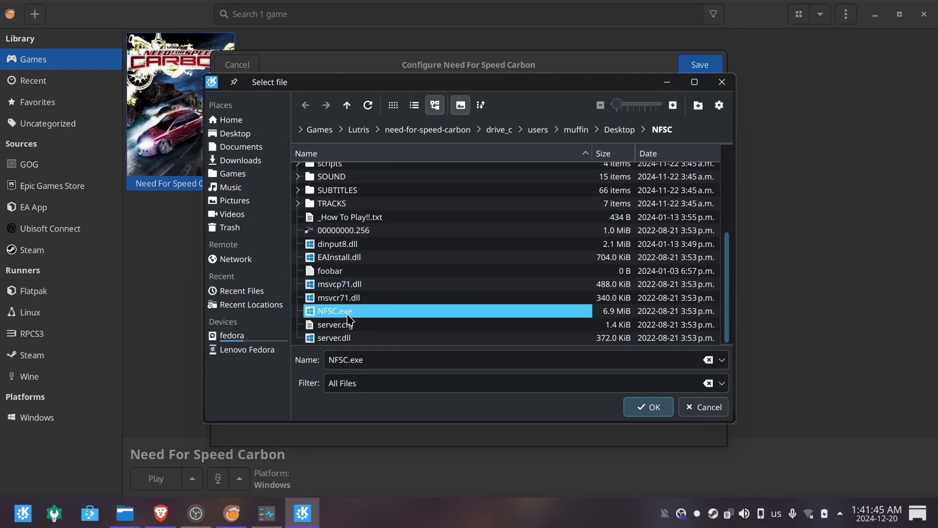
left_click(653, 408)
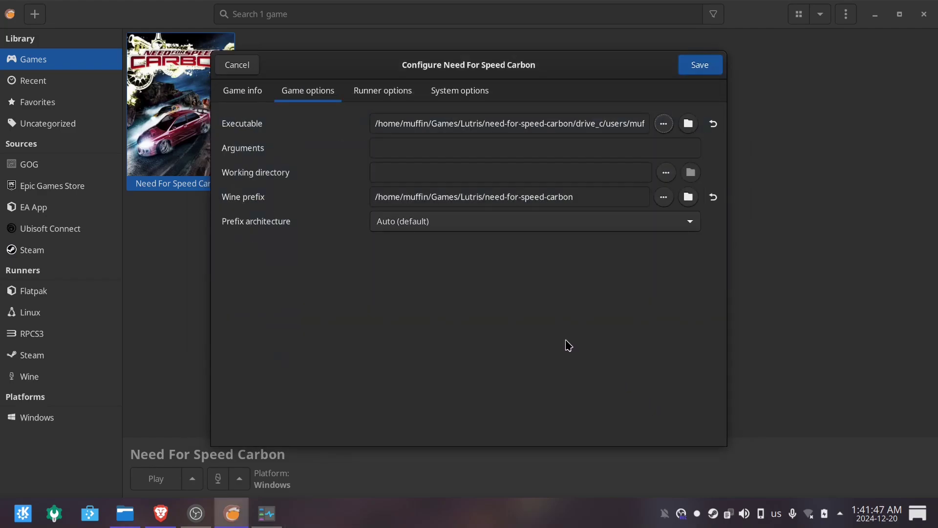
left_click_drag(544, 129, 671, 125)
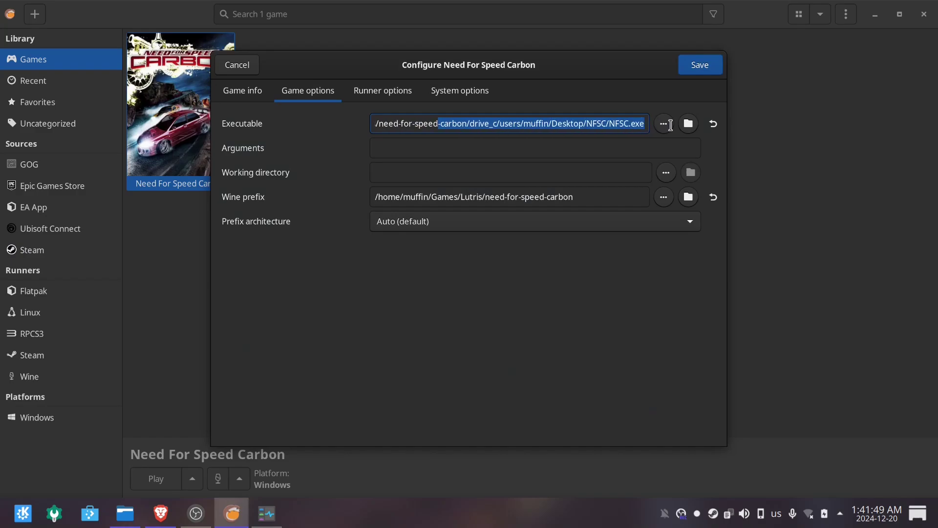
left_click(602, 125)
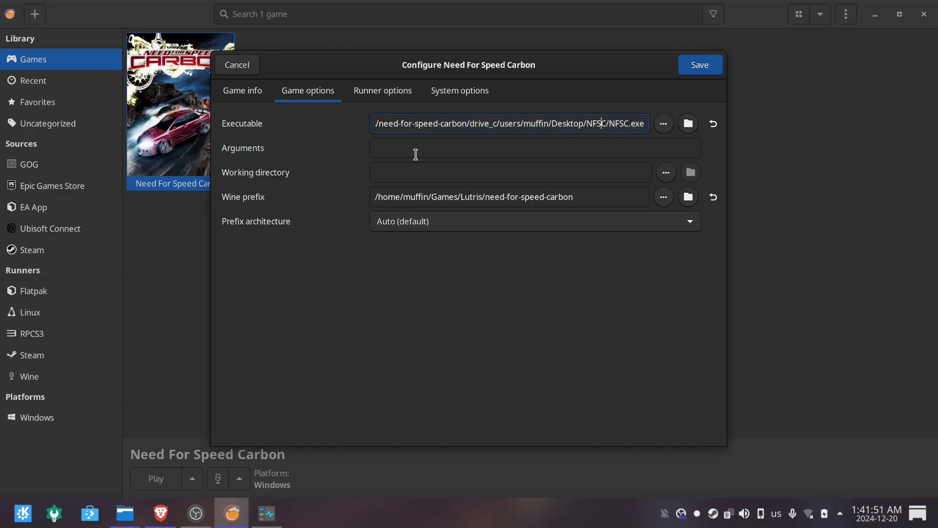
Add a dinput8 DLL override with value n,b in the runner options.
left_click(398, 93)
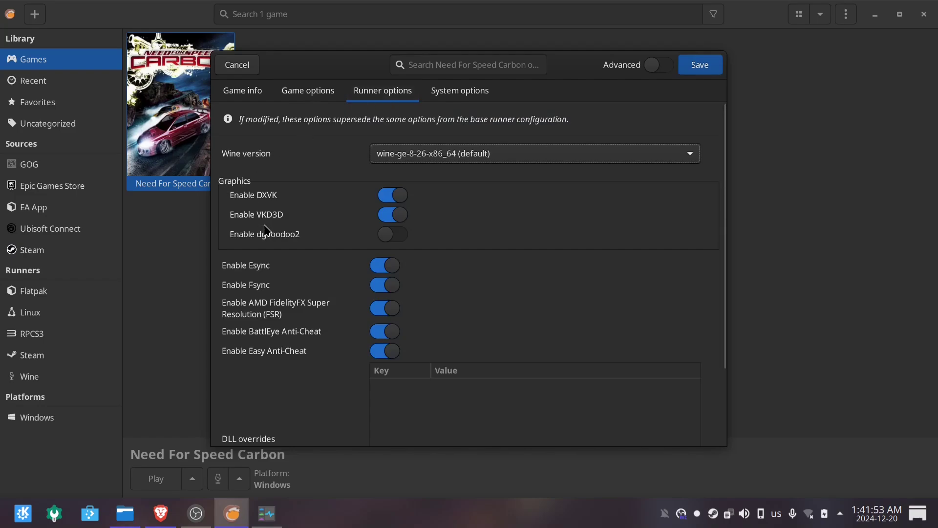
scroll(255, 248, "down", 3)
left_click(384, 305)
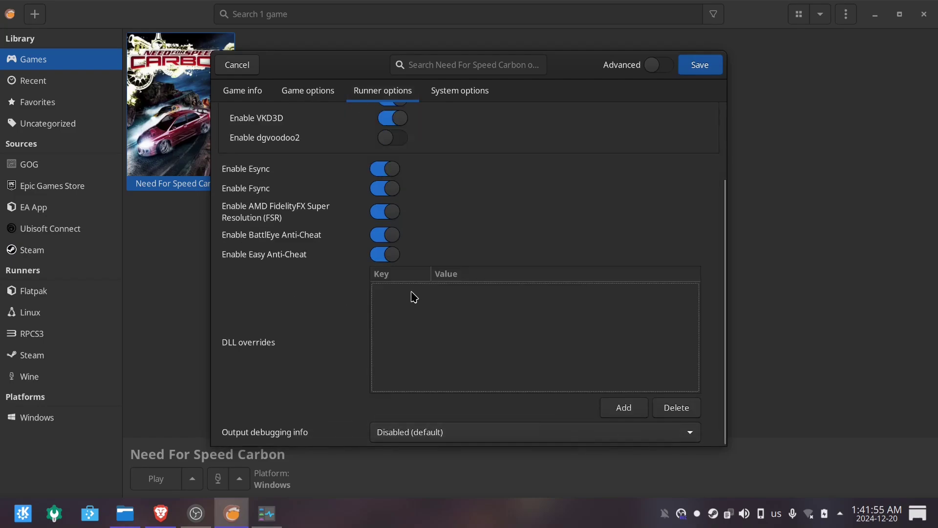
left_click(624, 408)
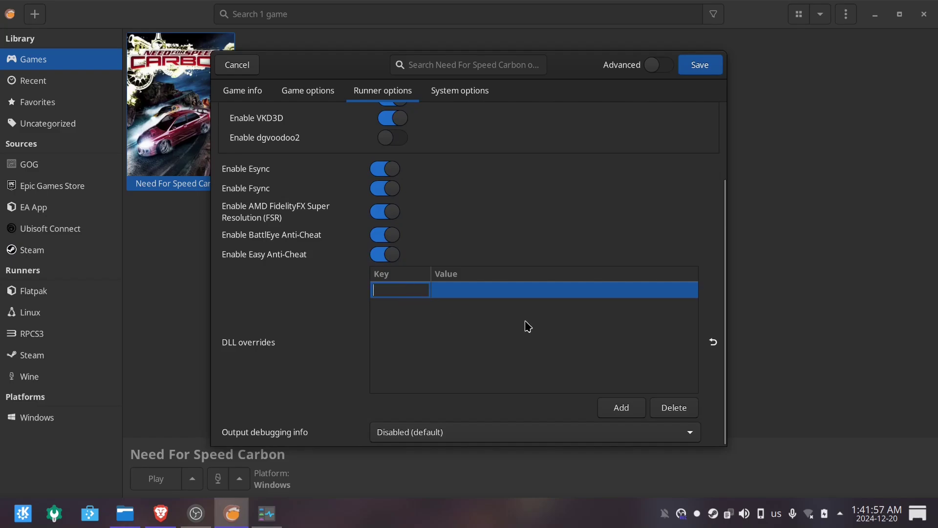
type("d")
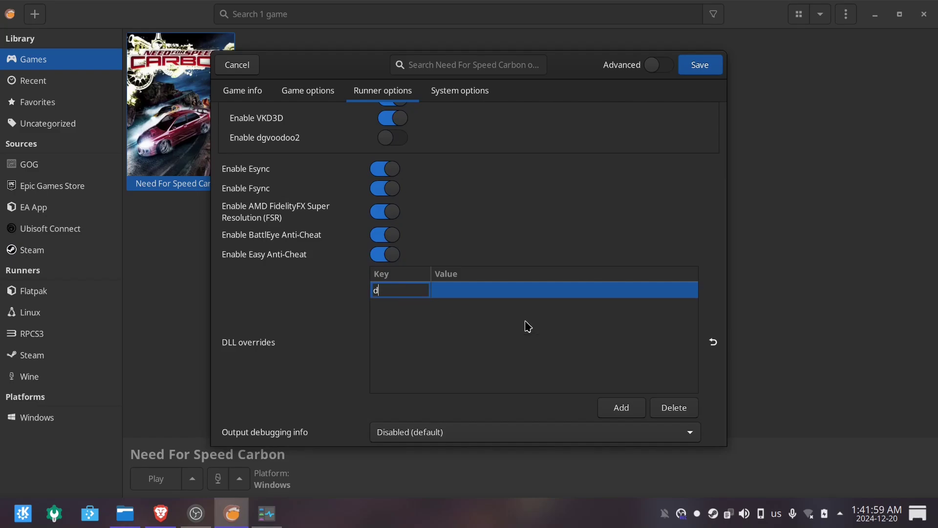
type("input8")
left_click(489, 291)
type("n,b")
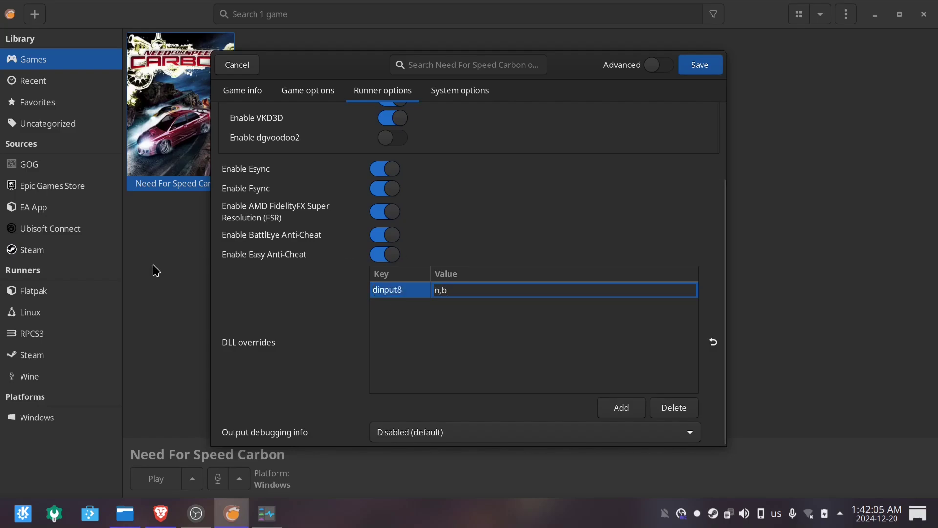
left_click(533, 334)
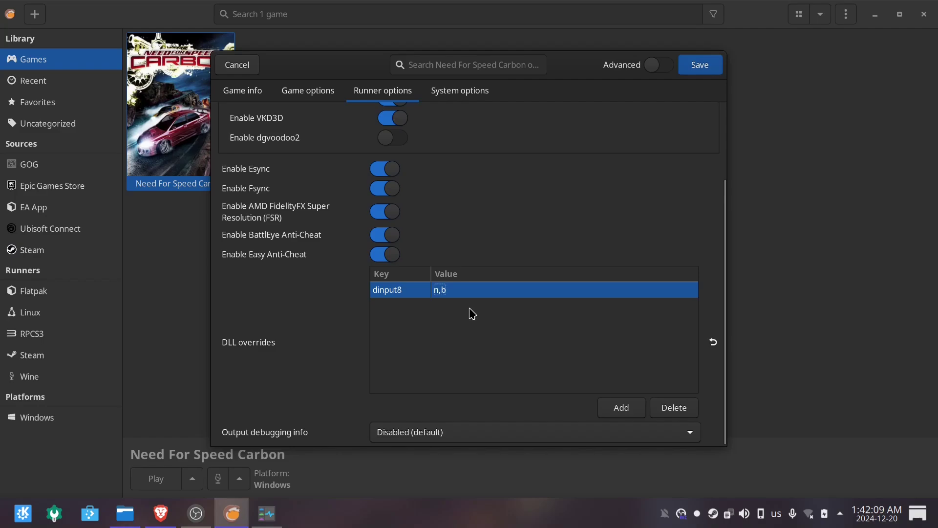
left_click(477, 91)
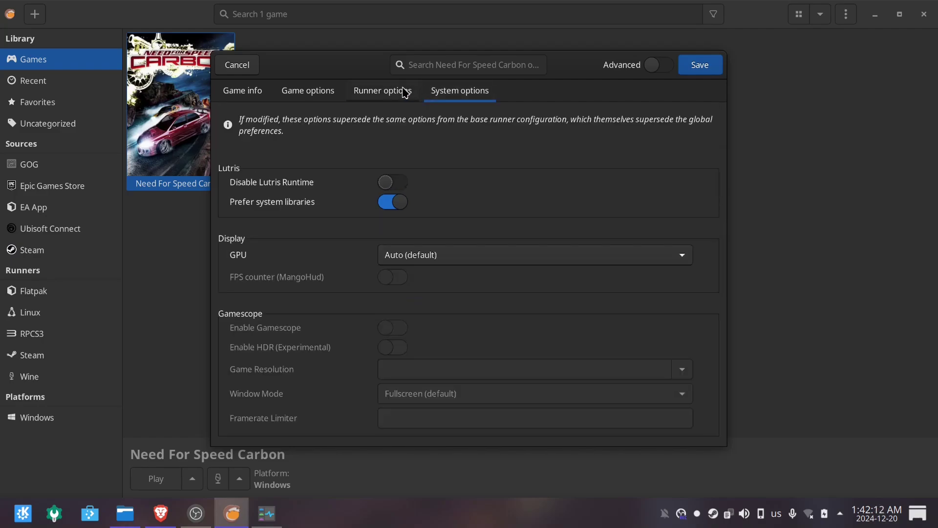
Set the game's GPU to NVIDIA GeForce GTX 1050 and save the configuration.
left_click(423, 258)
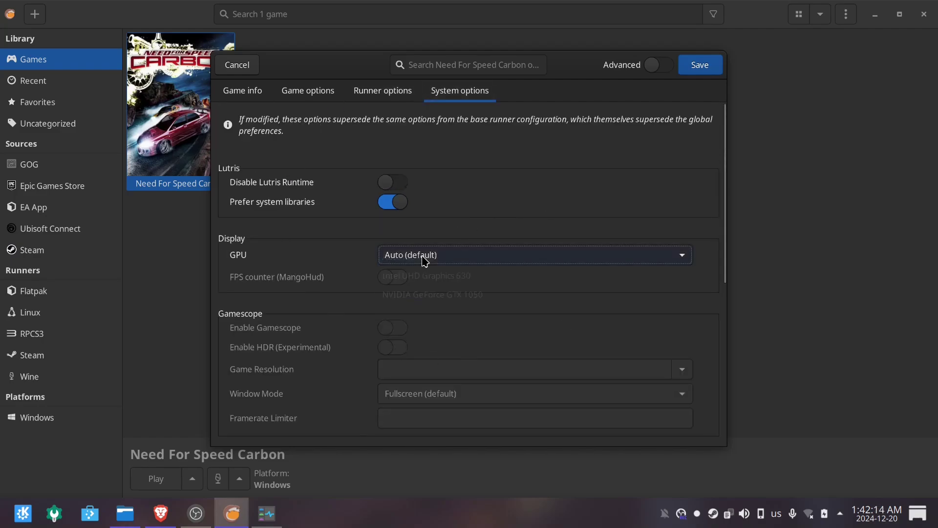
left_click(413, 296)
scroll(325, 277, "down", 10)
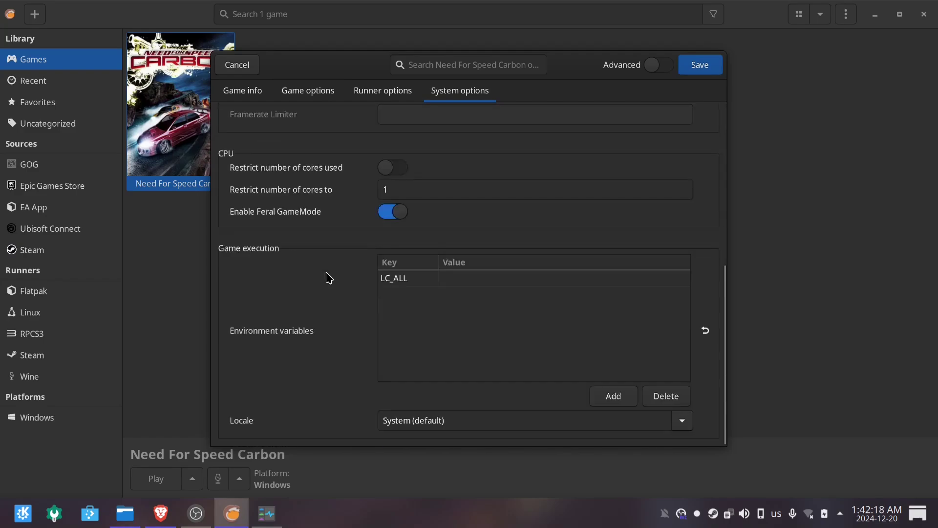
scroll(440, 267, "up", 10)
left_click(475, 259)
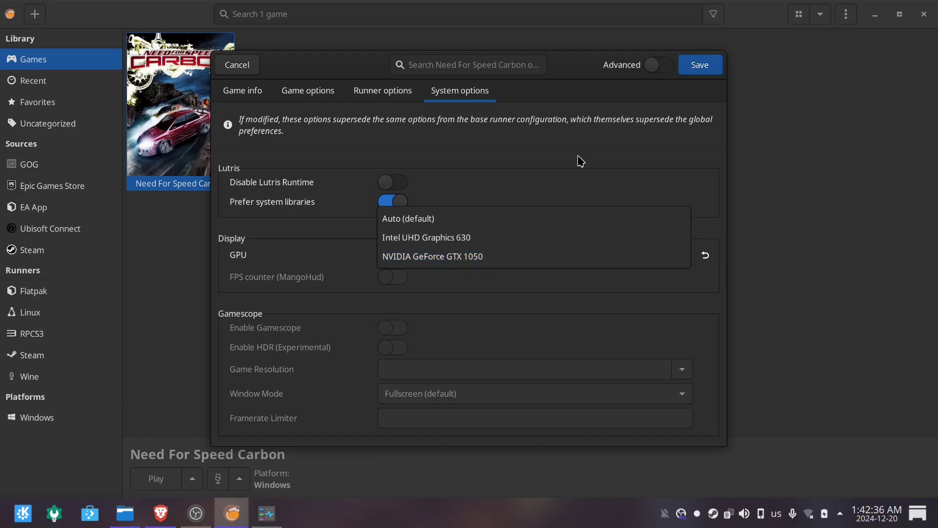
left_click(446, 273)
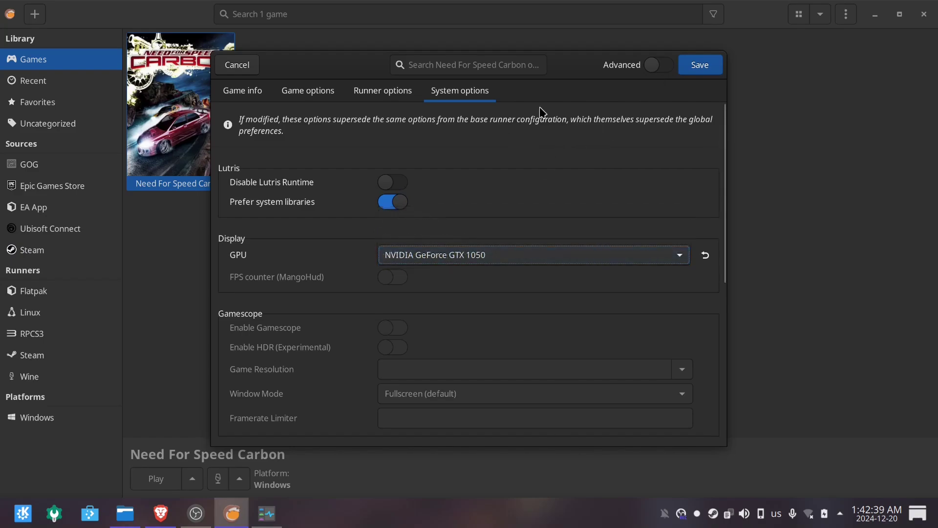
left_click(699, 67)
Launch Need For Speed Carbon from Lutris and continue past its title screen.
right_click(215, 95)
left_click(218, 98)
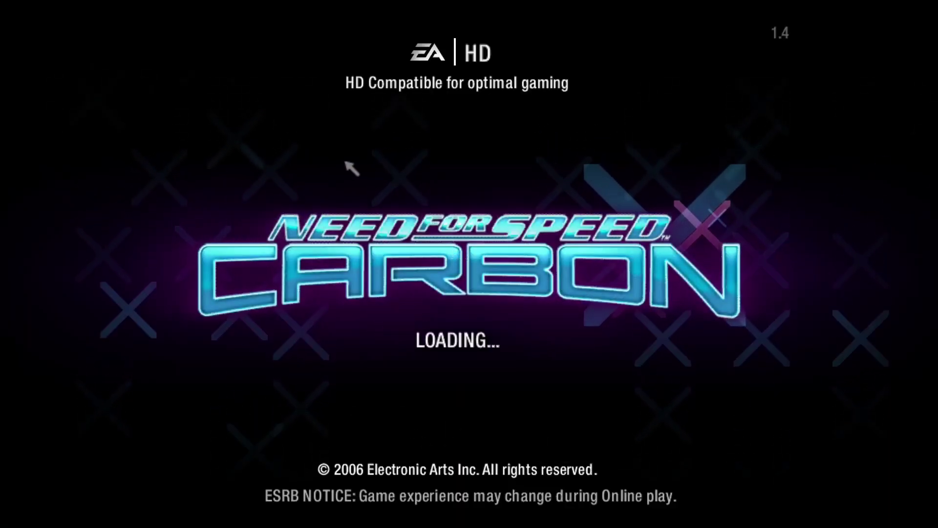
left_click(590, 410)
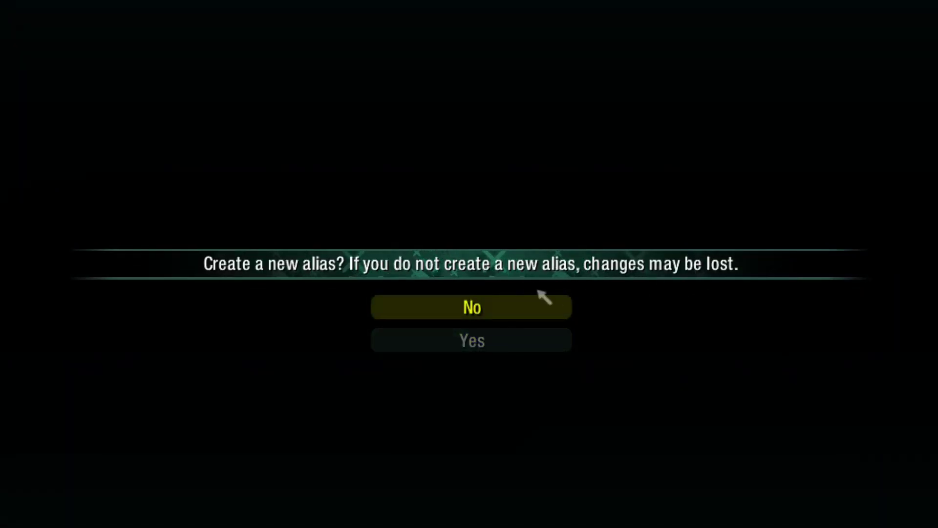
Decline a new alias, dismiss the EA Nation error, and cycle the main menu to Quick Match.
left_click(528, 301)
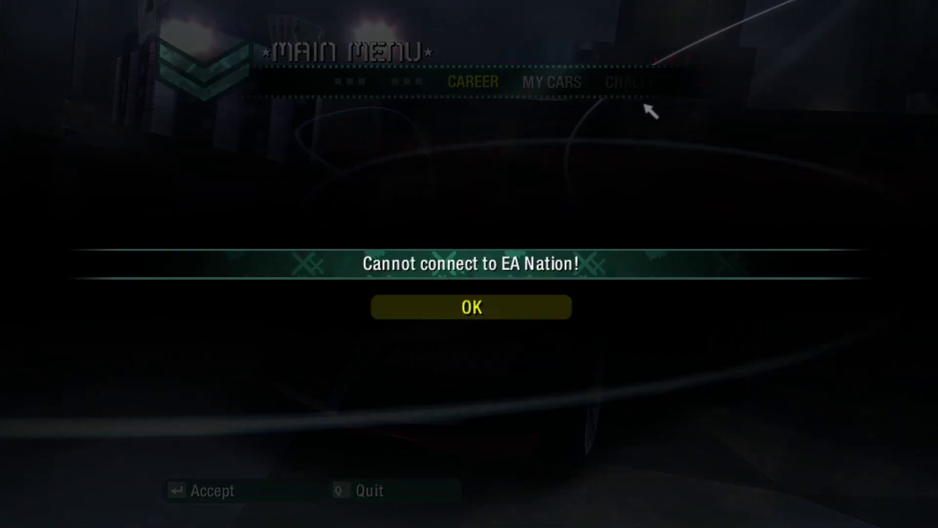
left_click(481, 308)
left_click(677, 83)
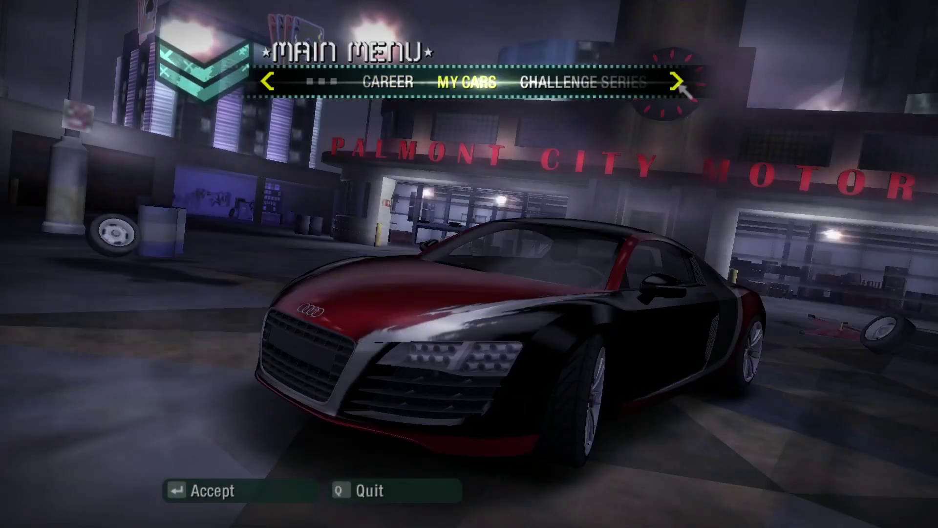
left_click(677, 82)
left_click(677, 82)
left_click(677, 82)
left_click(683, 86)
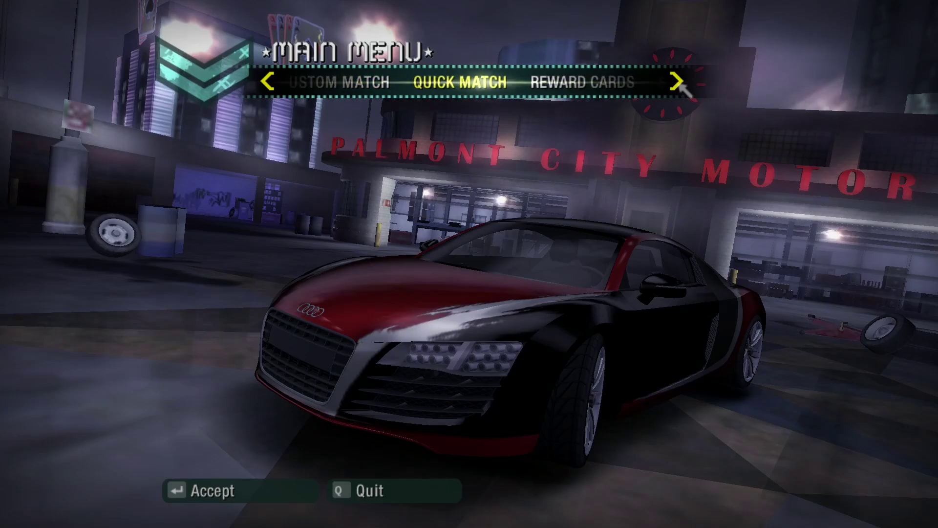
Launch Mission Center and check the NVIDIA GTX 1050 graphs and running apps.
key("super")
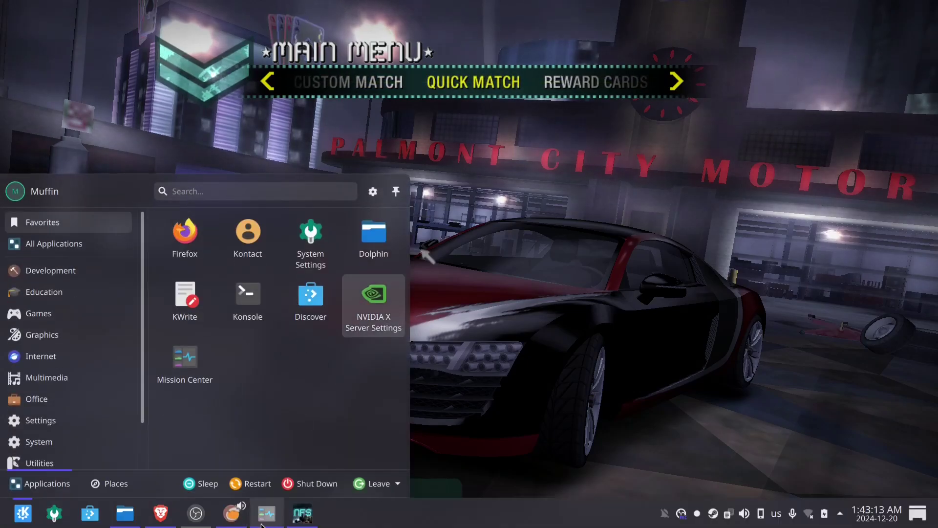
left_click(188, 361)
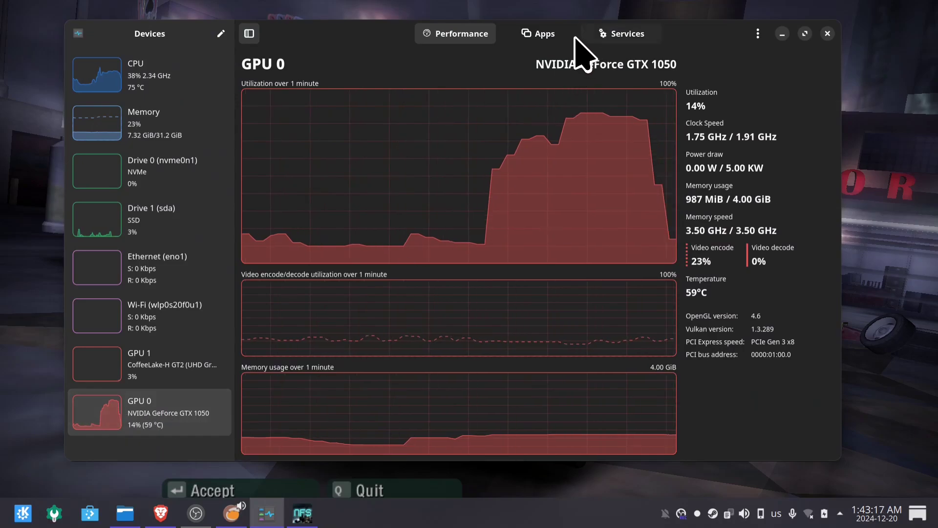
left_click(541, 35)
left_click(369, 35)
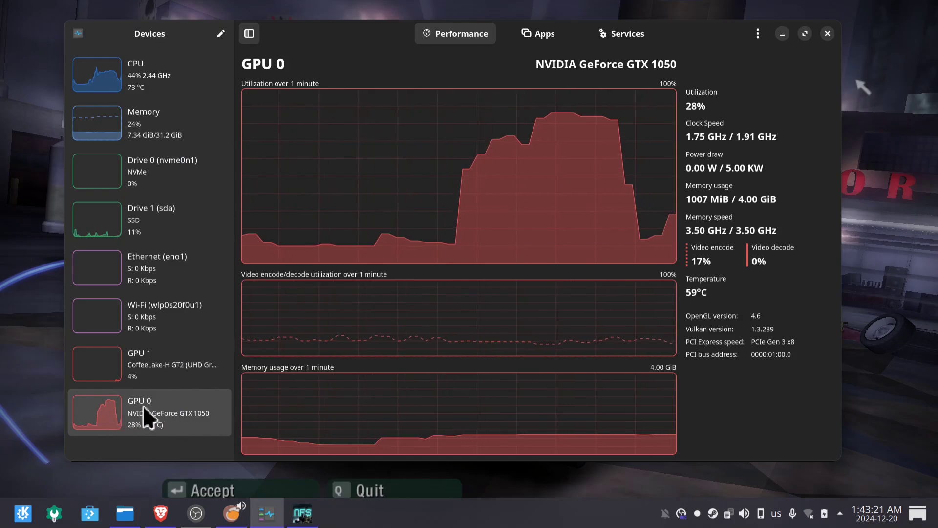
Return to the game and try Quick Match, dismissing the EA Nation connection error.
left_click(782, 33)
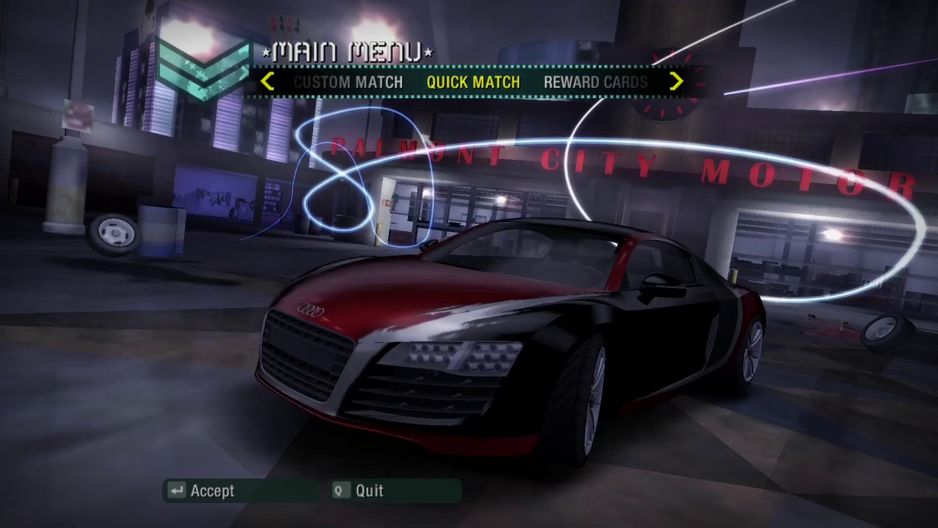
left_click(676, 84)
left_click(676, 84)
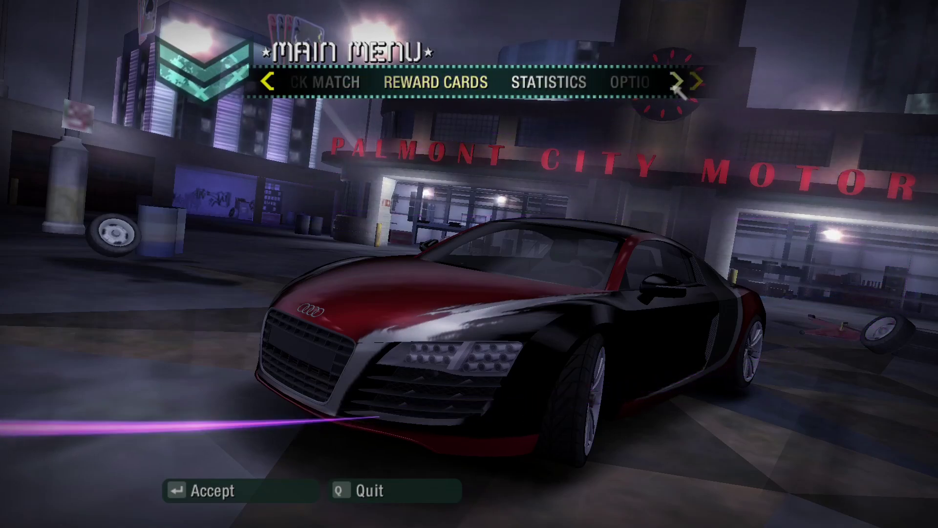
key("Left")
key("Left")
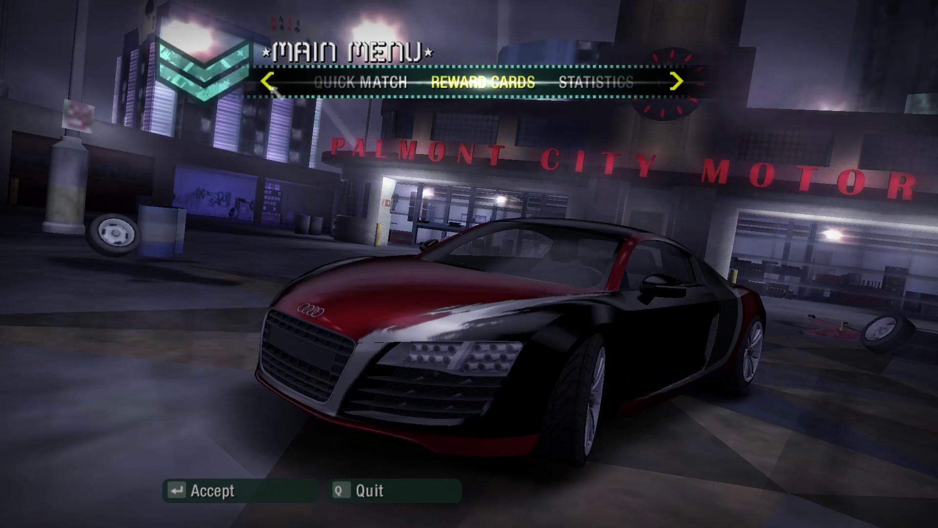
key("Return")
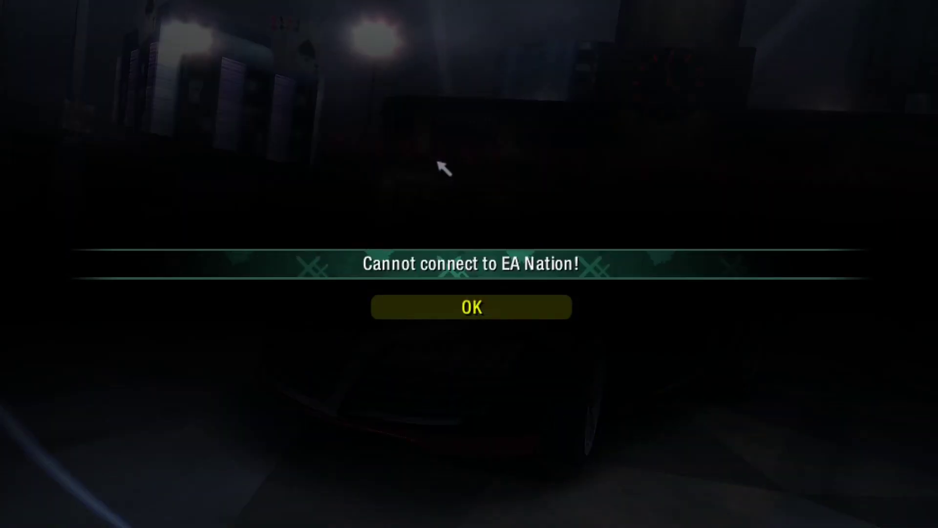
left_click(461, 317)
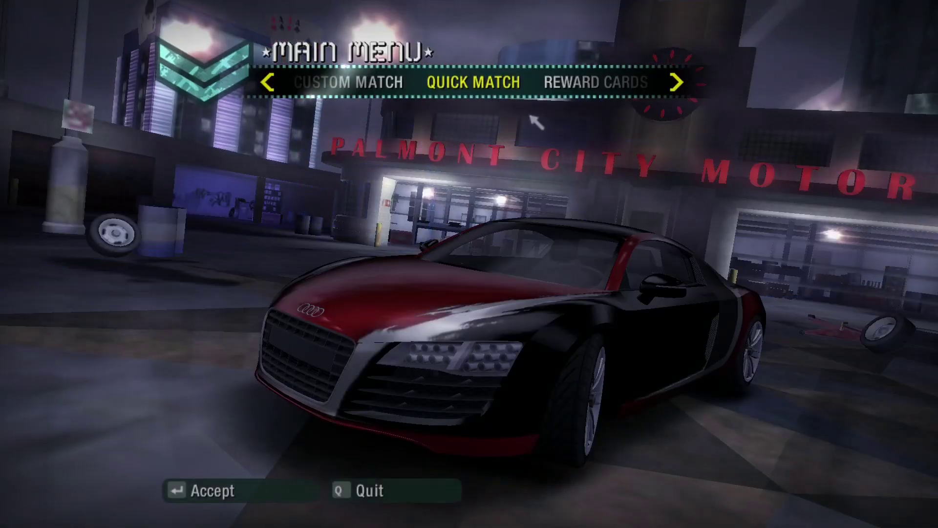
Try Custom Match, dismiss its connection error, and quit the game.
left_click(334, 83)
key("Return")
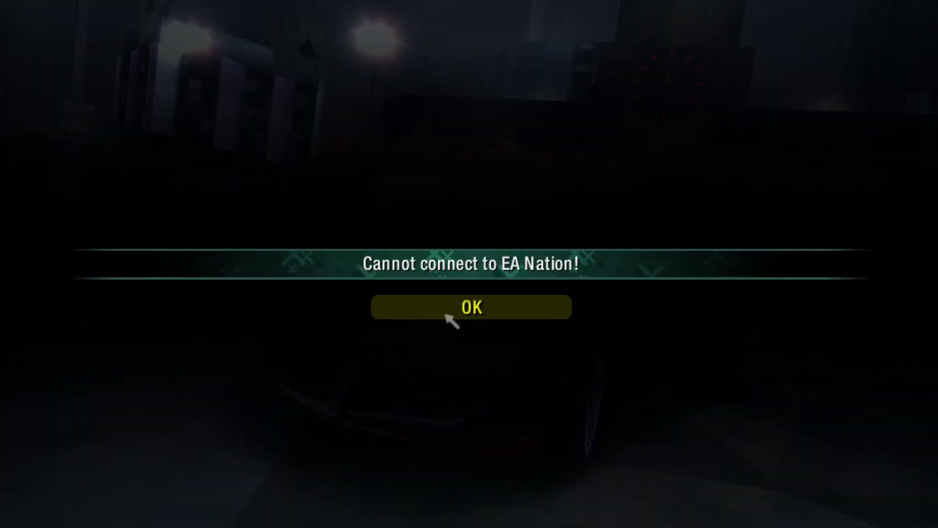
left_click(445, 313)
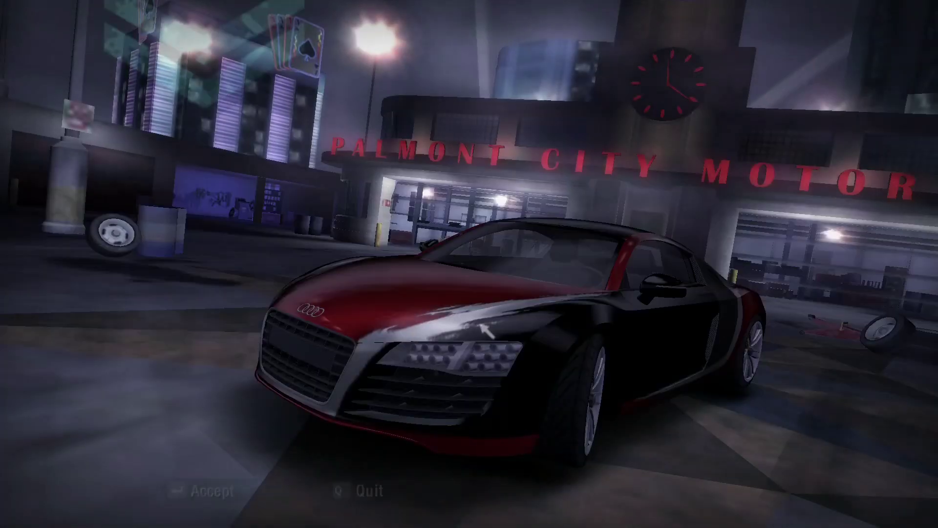
left_click(370, 491)
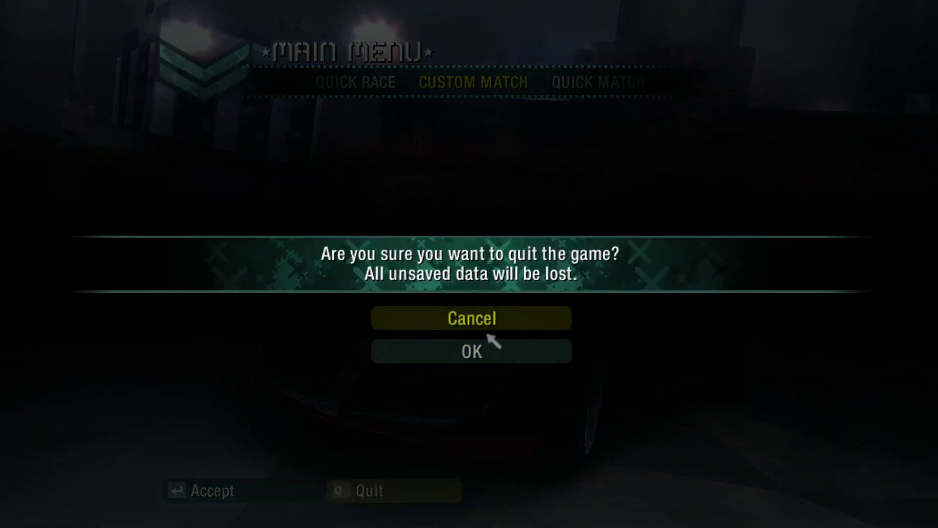
left_click(489, 351)
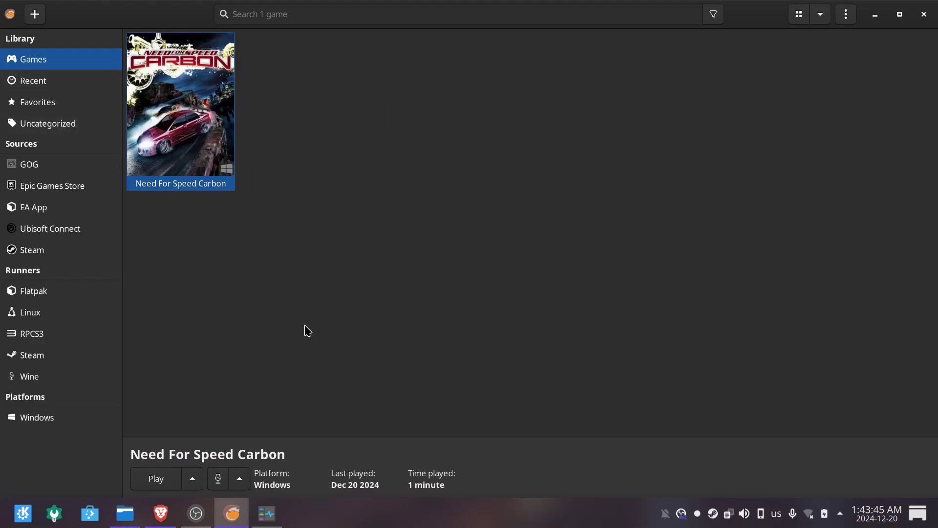
Open the NFSC folder, then in a new Downloads tab reach Need For Speed/Carbon/MODS/NFS Carbon Redux 2024 - Main (Patch 2).
left_click(125, 520)
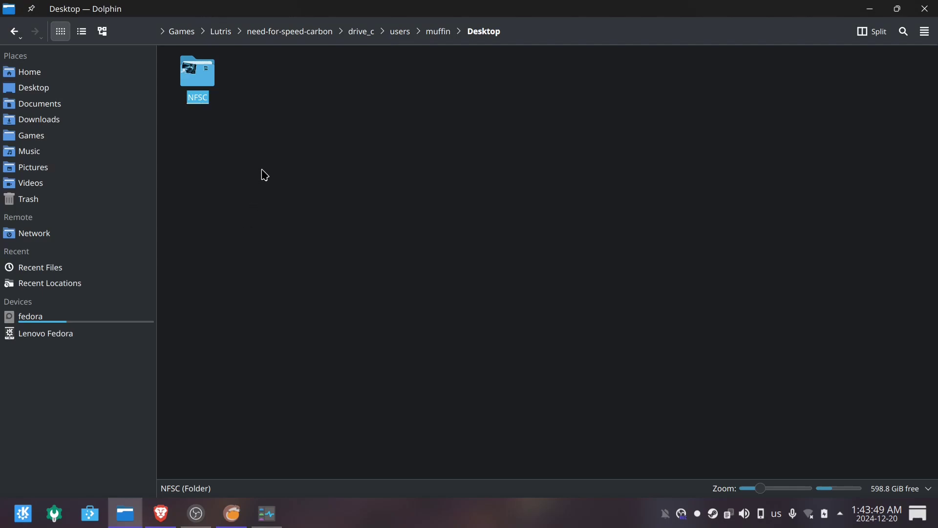
double_click(191, 82)
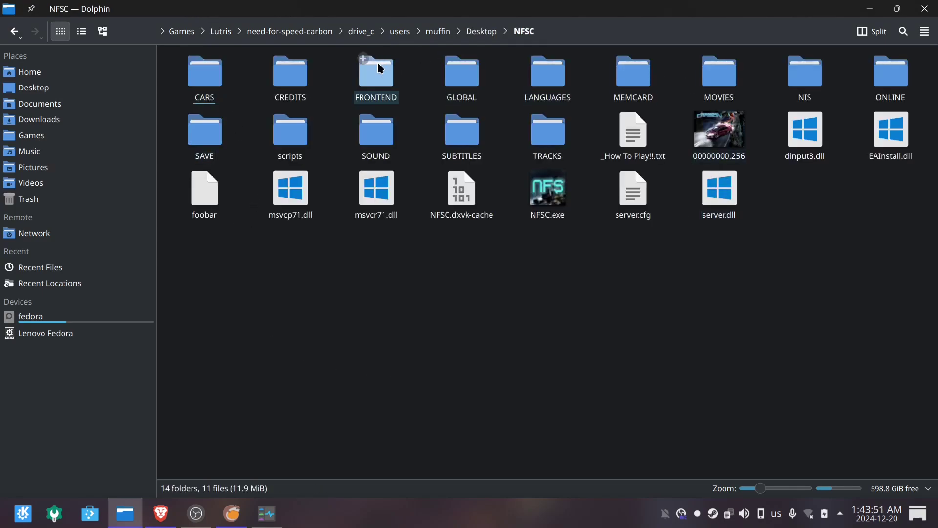
middle_click(52, 118)
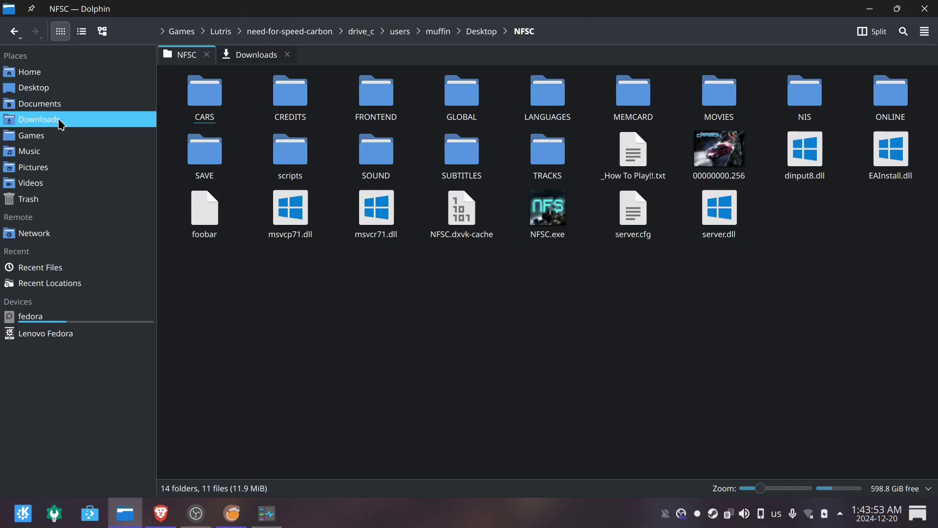
left_click(247, 55)
double_click(200, 92)
double_click(202, 93)
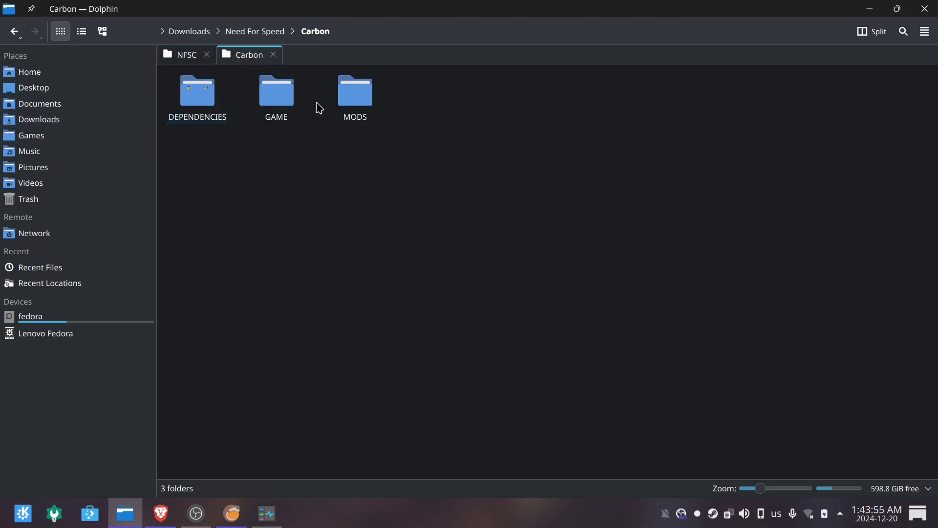
double_click(355, 92)
double_click(197, 93)
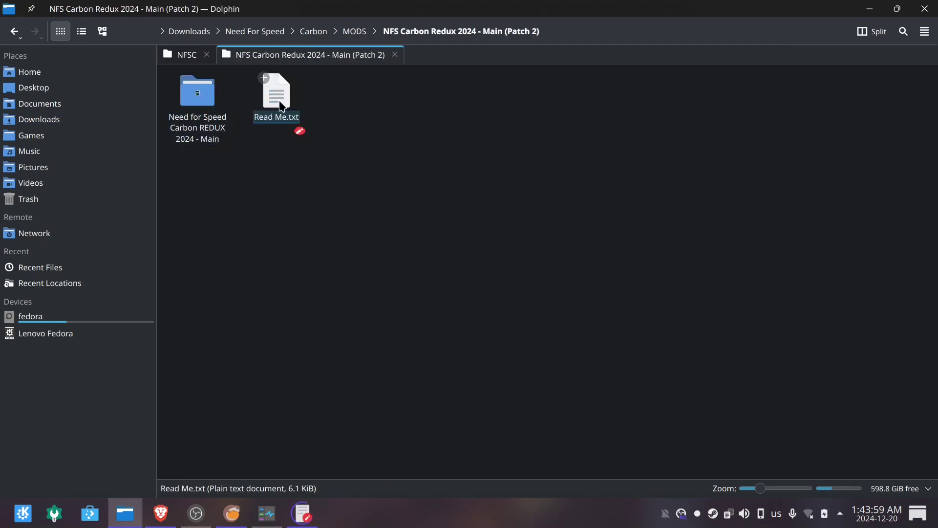
Maximize Read Me.txt in KWrite and read through its installation steps and FAQ.
left_click(712, 71)
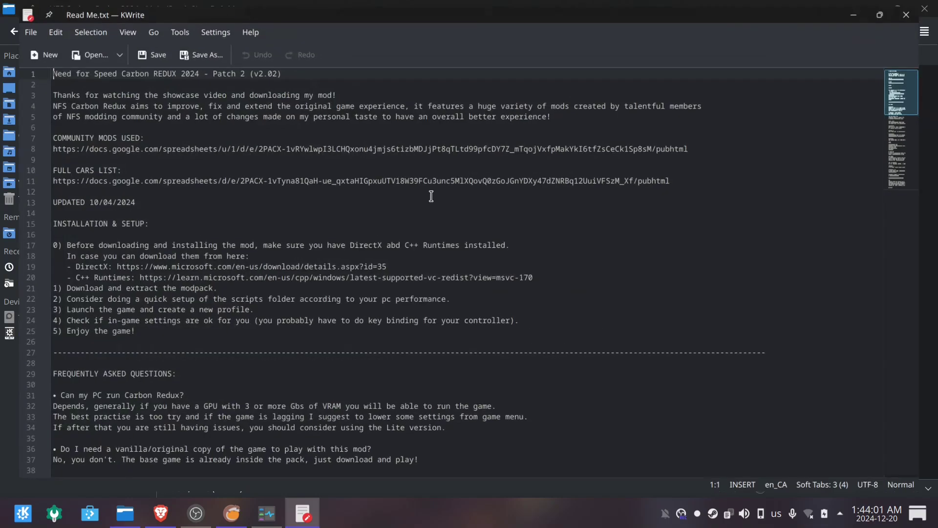
left_click_drag(80, 91, 285, 335)
scroll(285, 335, "down", 7)
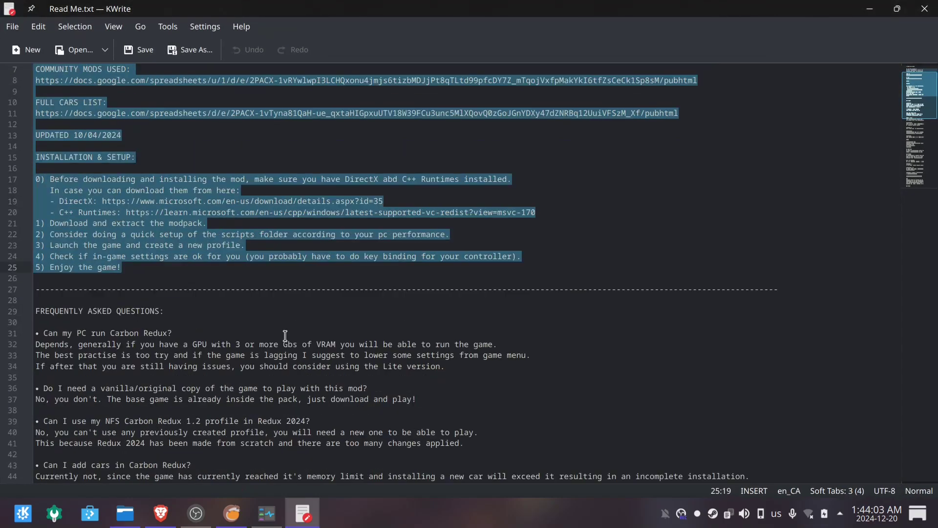
left_click(242, 295)
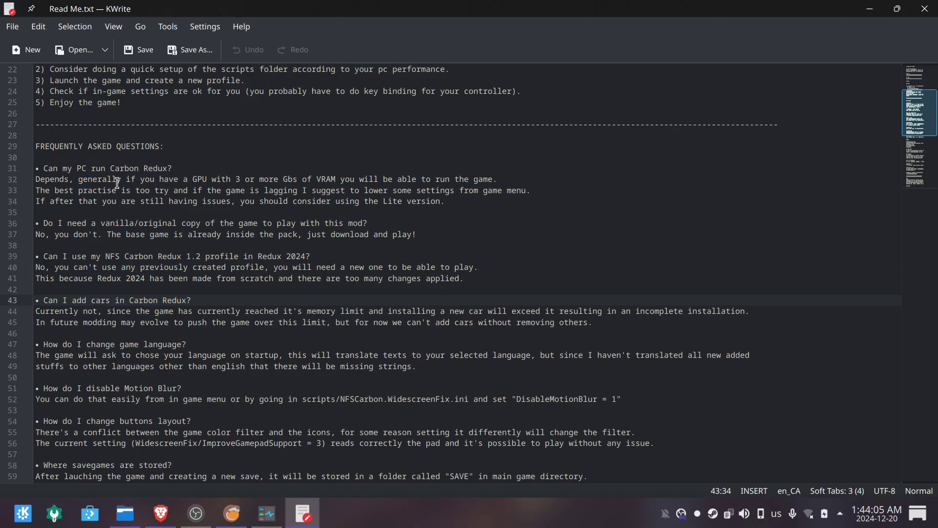
left_click_drag(188, 162, 78, 476)
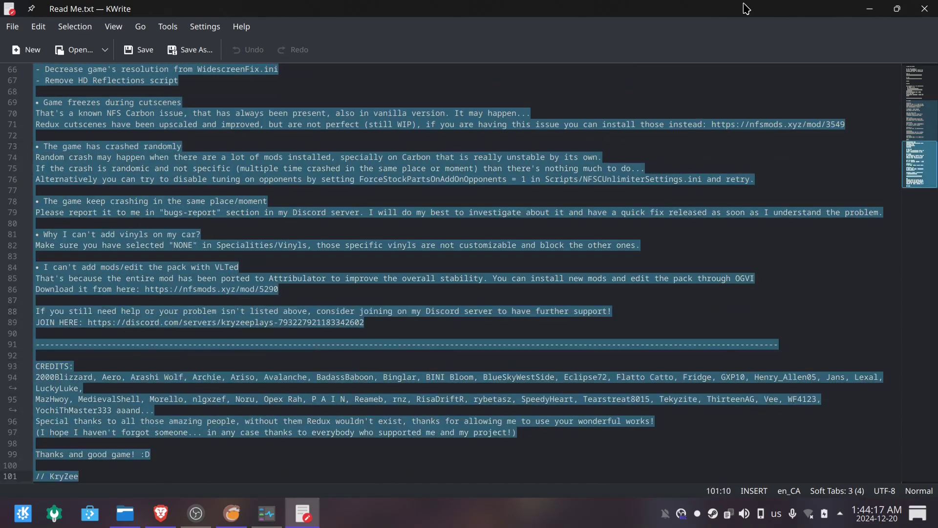
left_click(874, 9)
Open the NFS Carbon Redux download-links document in Brave and highlight its LITE VERSION heading.
left_click(160, 513)
left_click(364, 12)
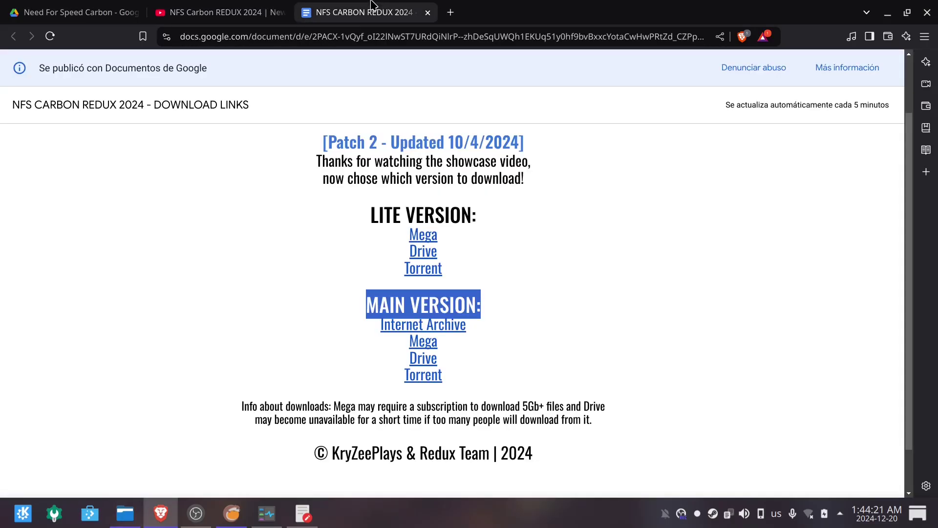
left_click_drag(304, 128, 605, 458)
scroll(581, 445, "up", 2)
left_click_drag(367, 286, 513, 288)
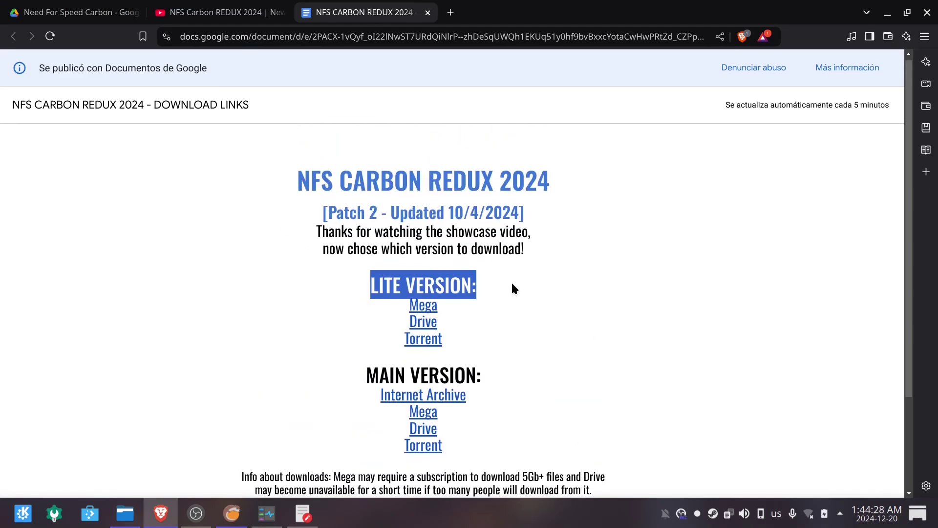
left_click(386, 376)
Select the MAIN VERSION heading, close the KWrite notes window, and switch to Dolphin.
left_click_drag(487, 377, 296, 360)
scroll(295, 360, "down", 2)
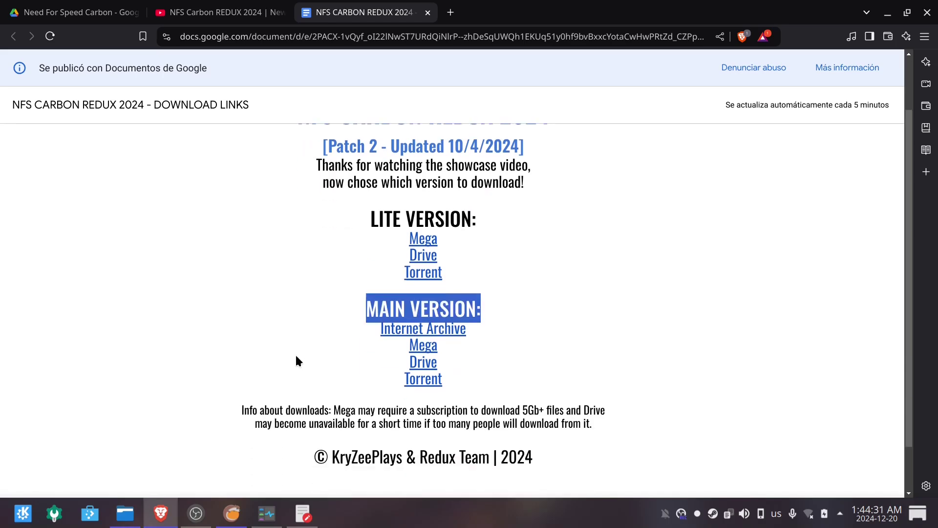
left_click(303, 513)
scroll(440, 244, "up", 3)
left_click(928, 7)
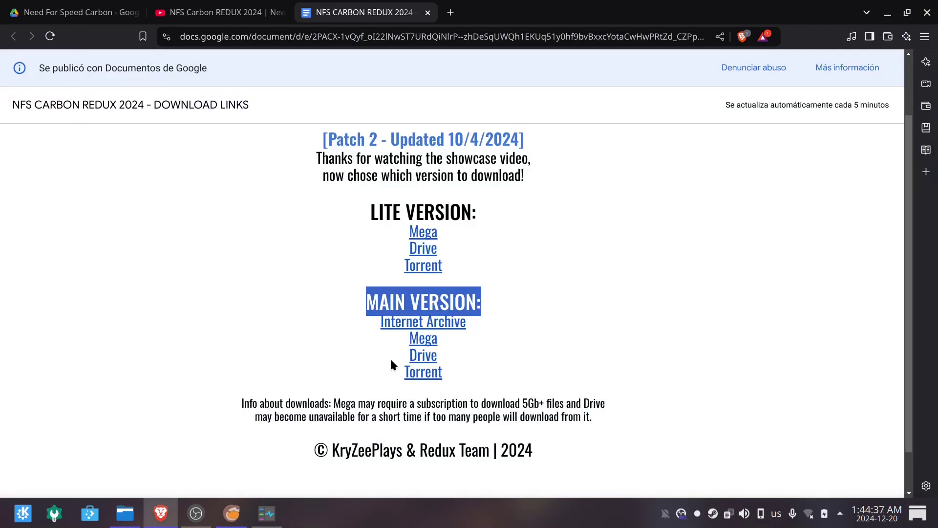
key("alt+Tab")
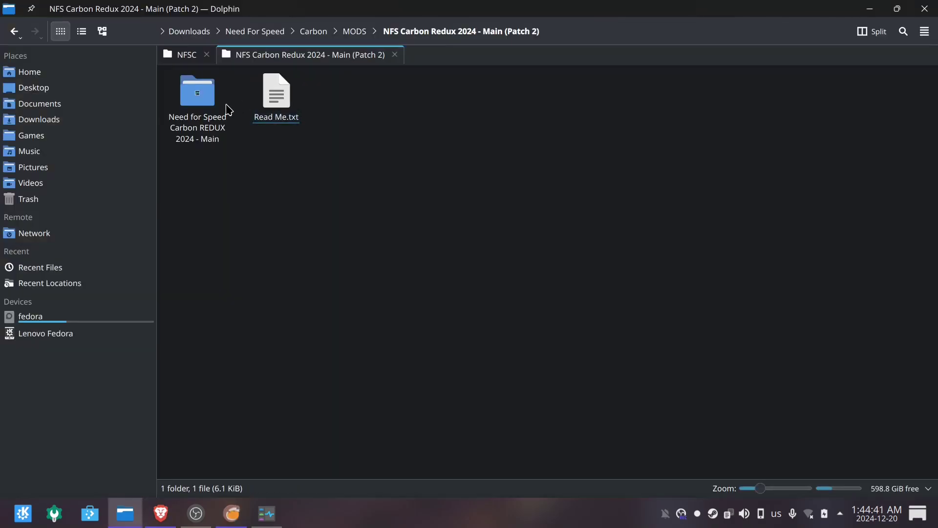
Copy all 18 items from the Need for Speed Carbon REDUX 2024 - Main folder.
double_click(225, 109)
left_click_drag(200, 196, 890, 90)
right_click(890, 90)
left_click(733, 147)
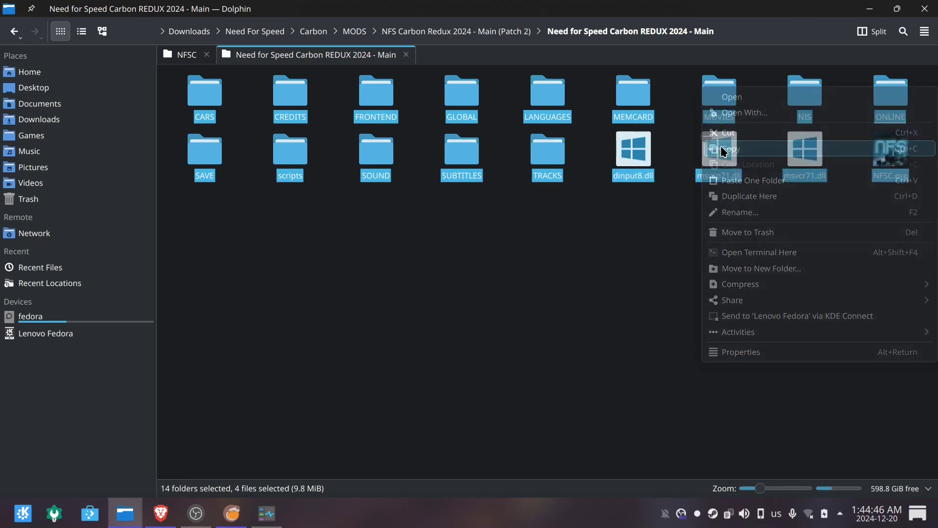
Paste them into the NFSC game folder, merging folders and overwriting existing files for all conflicts.
left_click(187, 56)
right_click(474, 302)
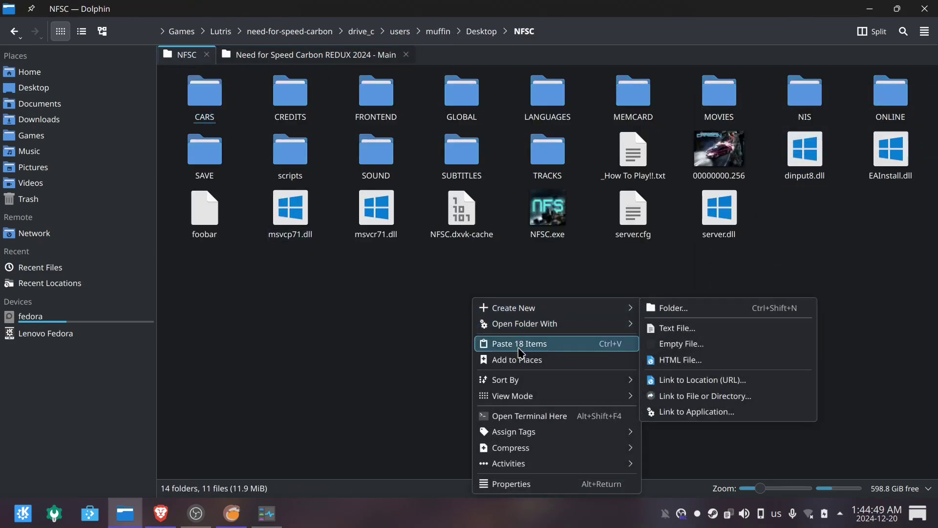
left_click(557, 344)
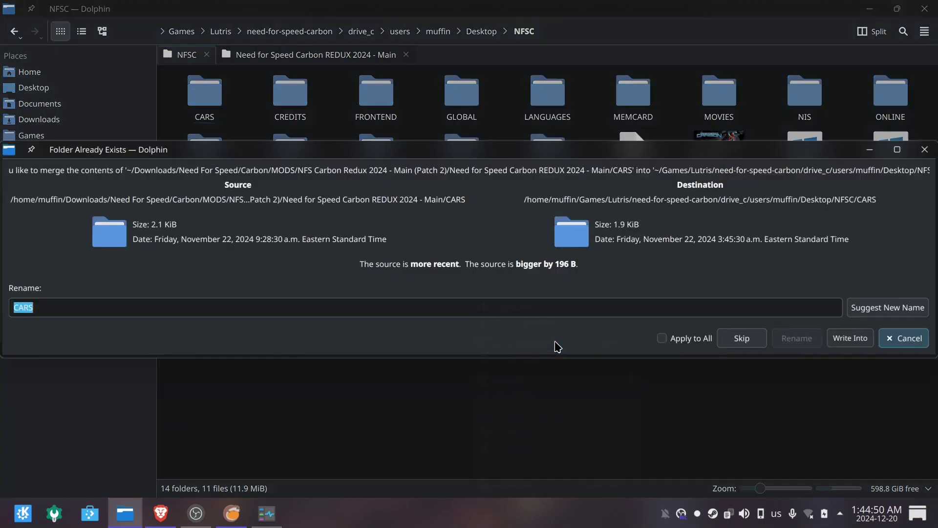
left_click_drag(640, 168, 539, 114)
left_click(560, 285)
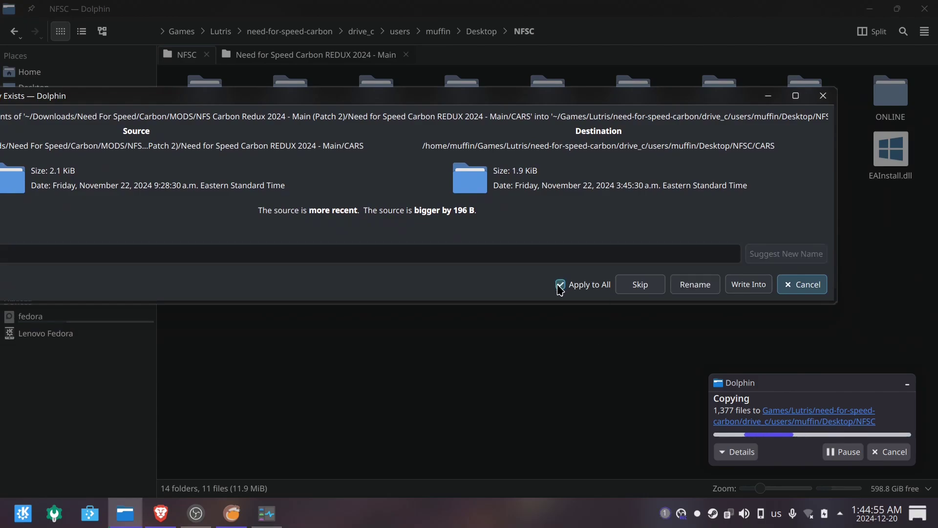
left_click(748, 284)
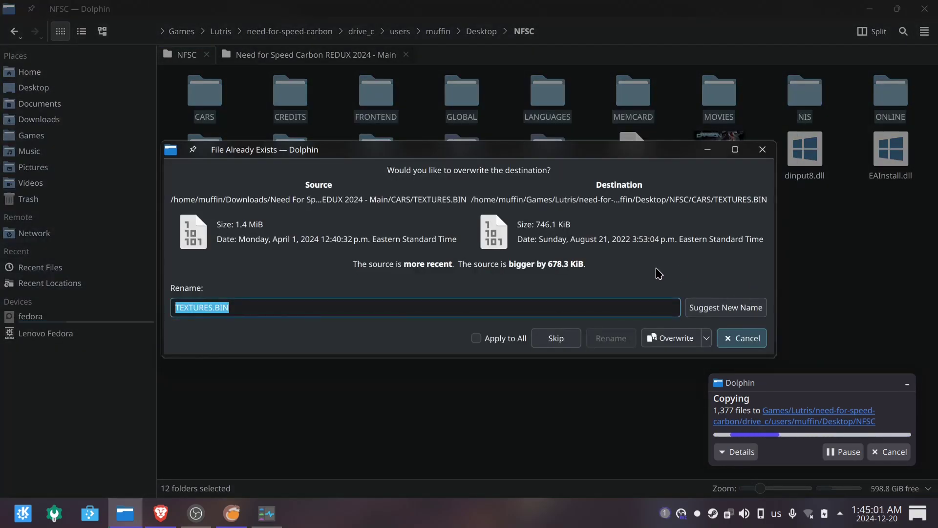
left_click(477, 338)
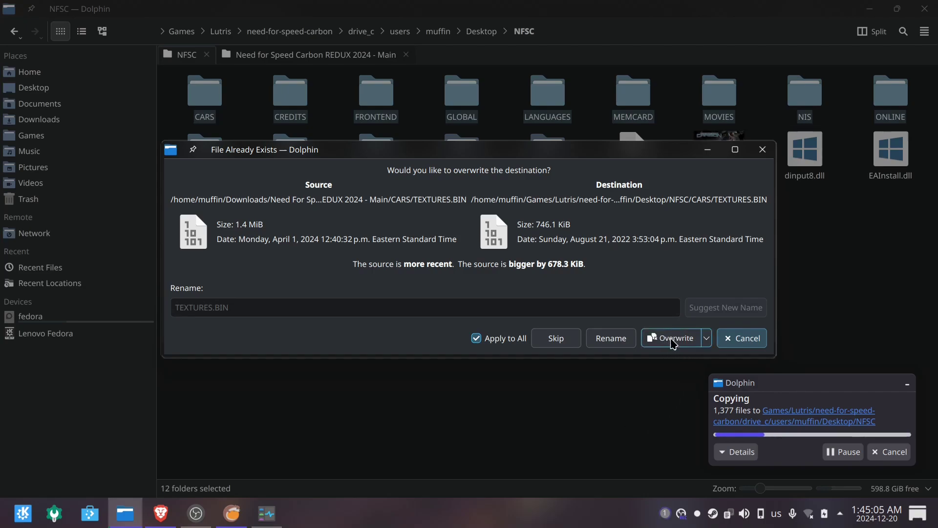
left_click(673, 343)
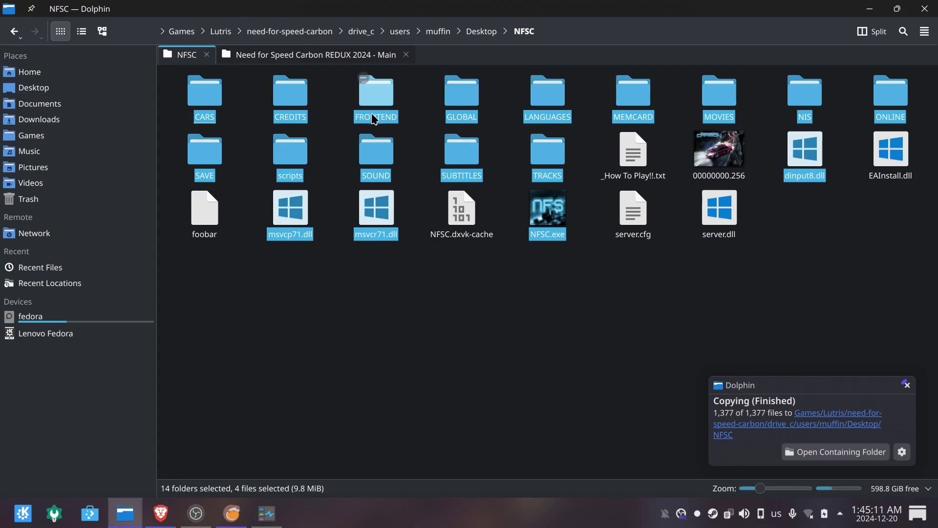
Close Dolphin and launch Need For Speed Carbon from its Lutris tile's context menu.
left_click(925, 9)
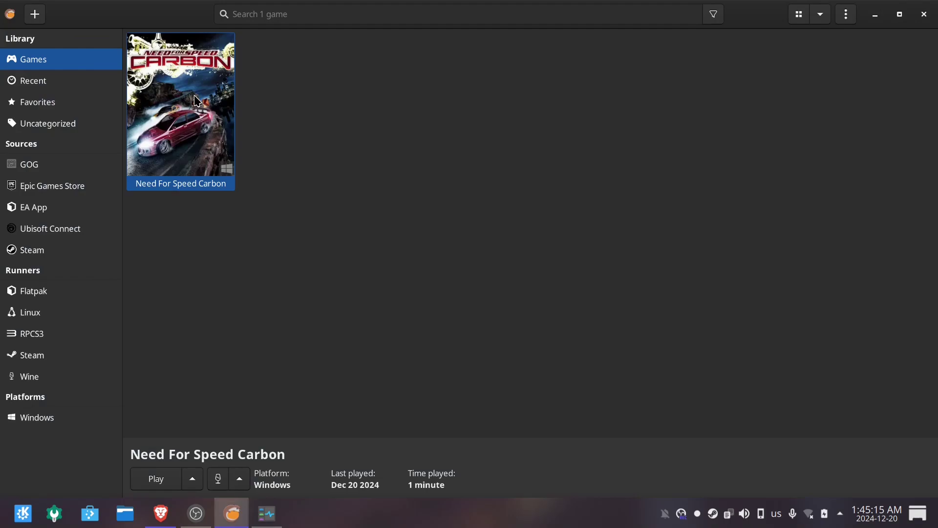
right_click(234, 109)
left_click(259, 116)
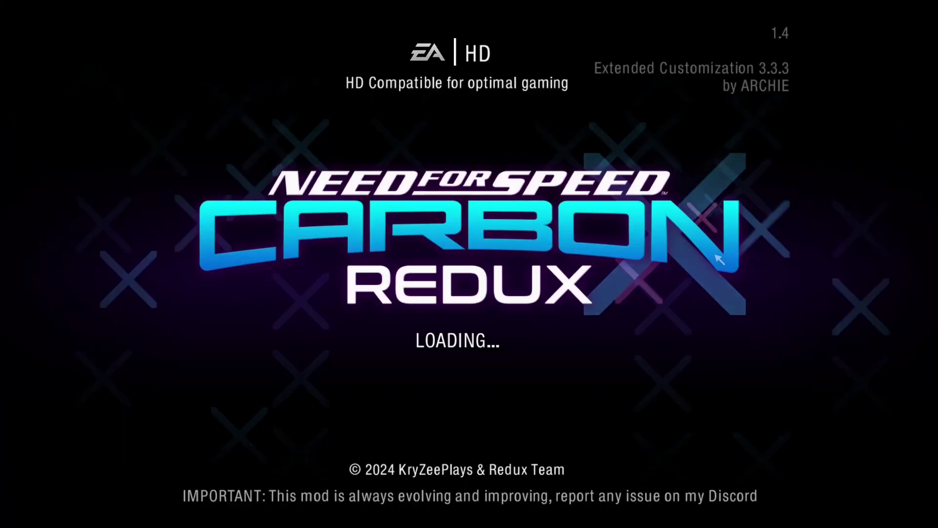
Create a player alias, decline autosave, and start a Lincoln Boulevard Sprint quick race.
left_click(502, 338)
left_click(482, 326)
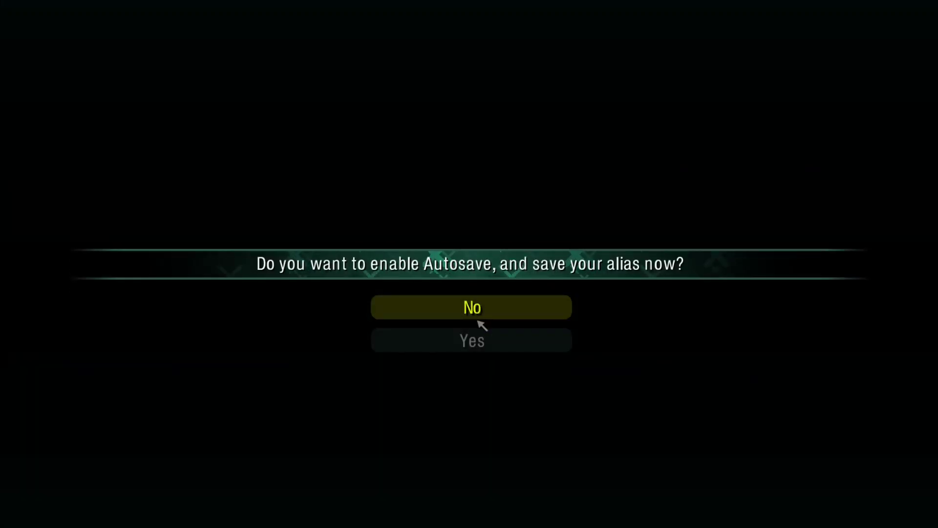
left_click(477, 309)
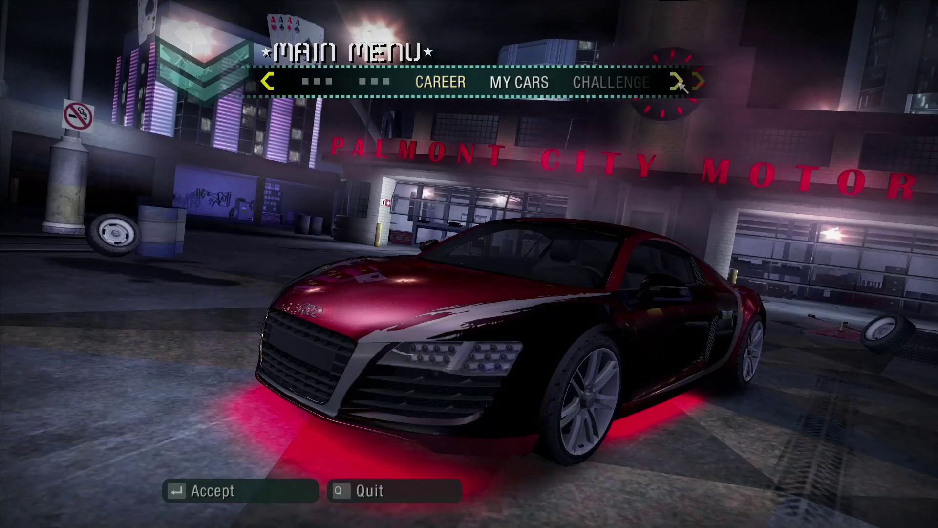
key("Return")
left_click(530, 90)
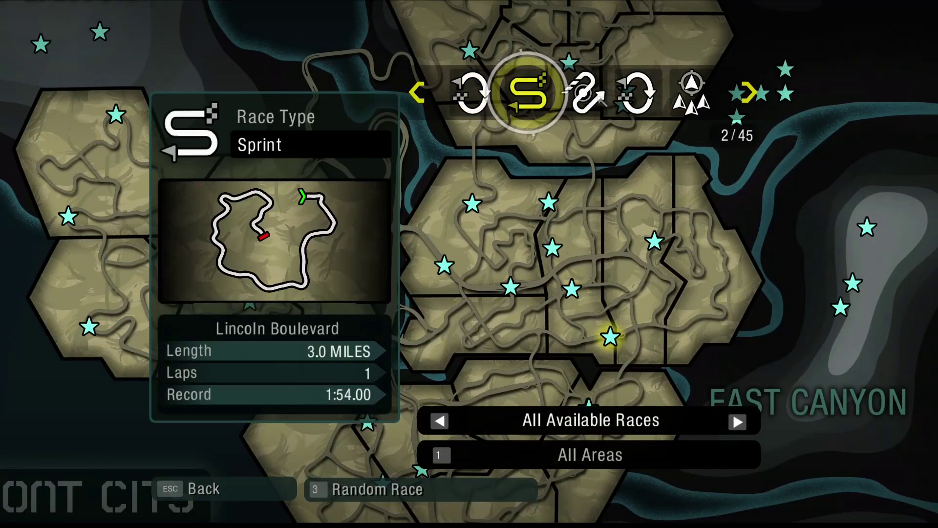
key("Return")
key("Return")
key("Return")
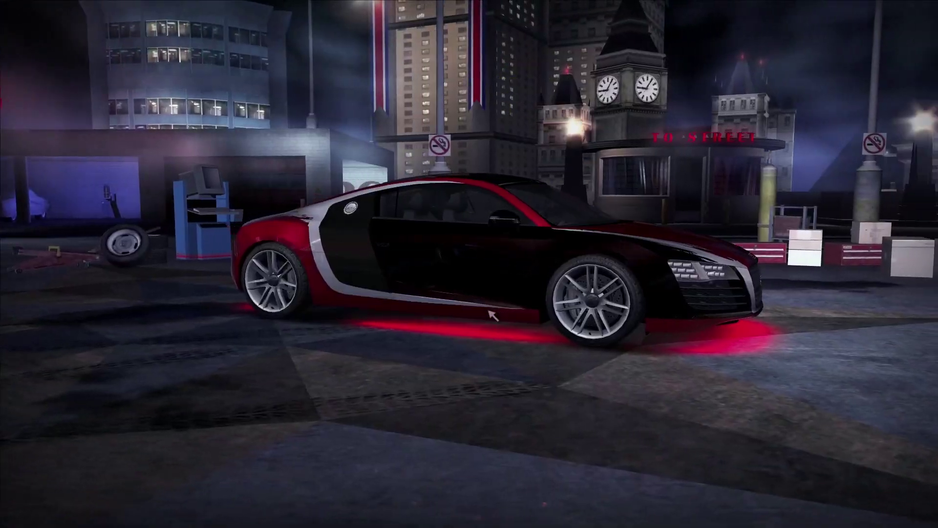
key("Return")
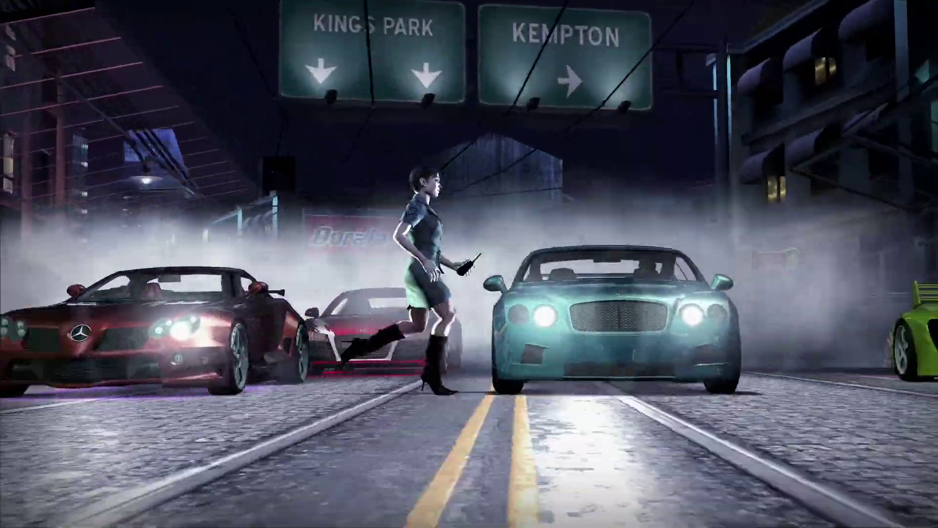
key("Up")
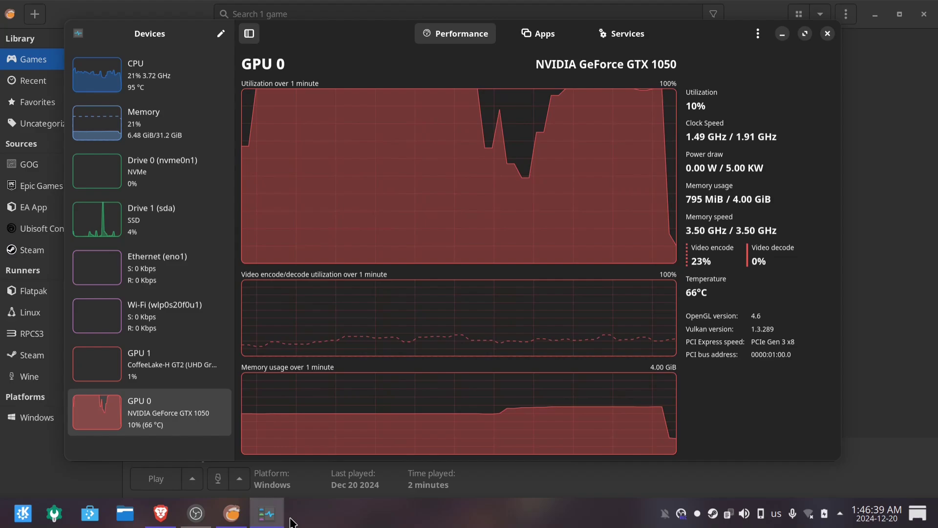
Bring Lutris forward and open the Need For Speed Carbon tile's context menu.
left_click(239, 518)
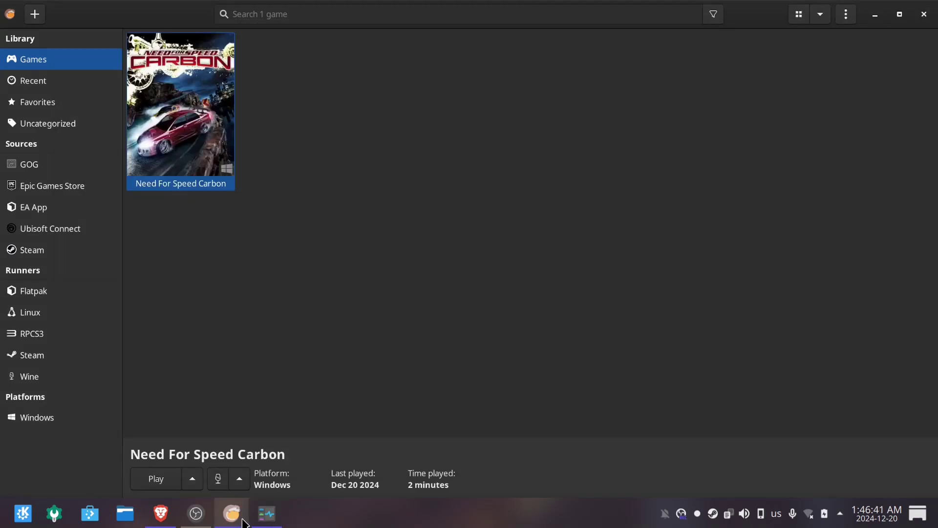
right_click(149, 137)
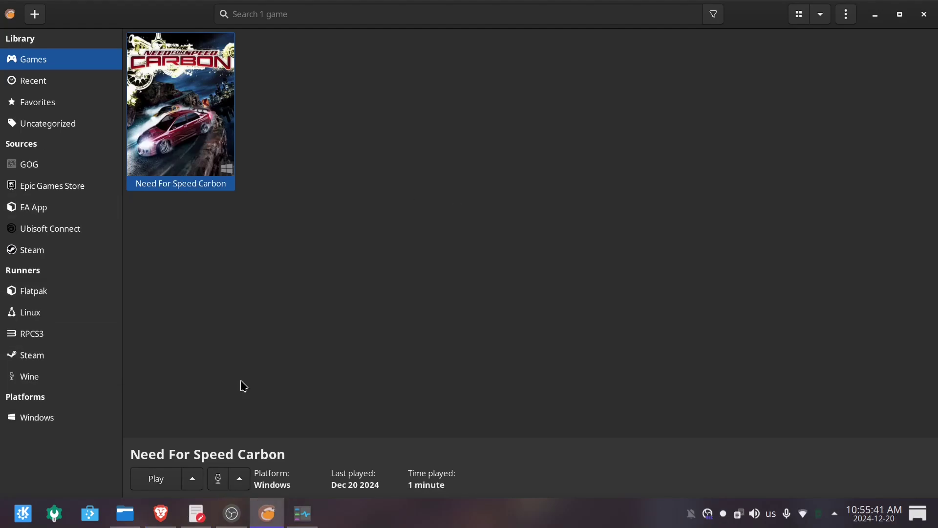
In Dolphin, open the REDUX 2024 - Lite folder and the NFSC game folder in separate tabs.
left_click(125, 513)
left_click(322, 54)
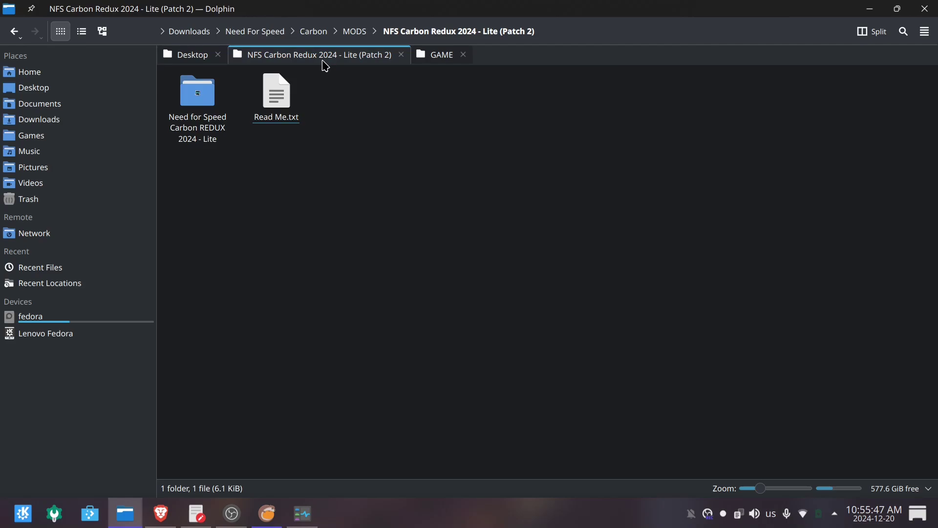
double_click(199, 91)
left_click(190, 55)
double_click(200, 98)
Copy all Lite mod files into NFSC, merging folders and overwriting existing files.
key("ctrl+Tab")
key("ctrl+a")
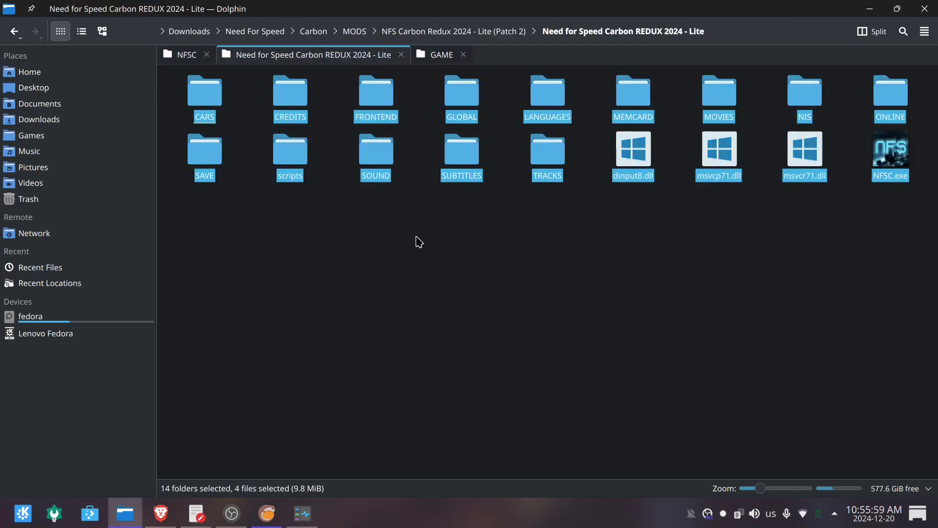
key("ctrl+c")
key("ctrl+shift+Tab")
key("ctrl+v")
left_click(850, 337)
left_click(477, 337)
left_click(668, 337)
left_click(251, 459)
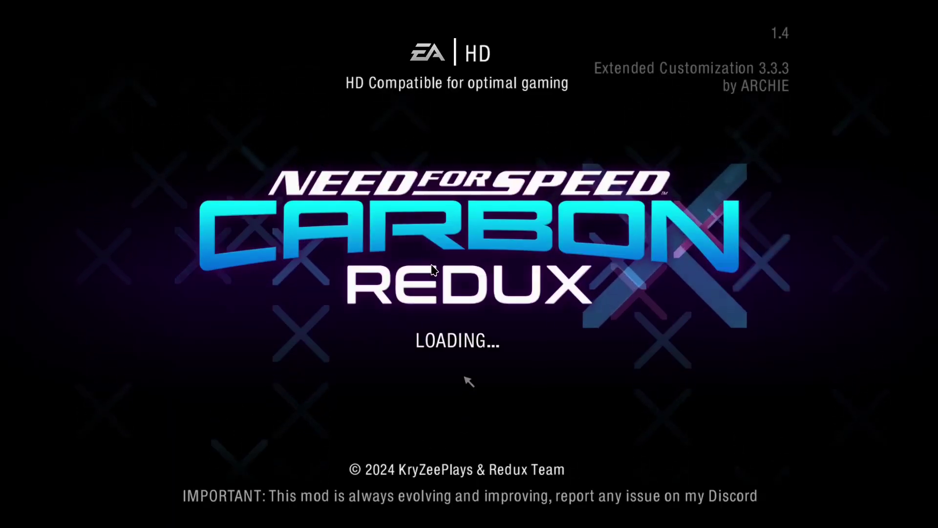
Accept the alias prompt, dismiss the EA Nation notice, and start a quick race in the Mazda RX-7.
key("Return")
key("Return")
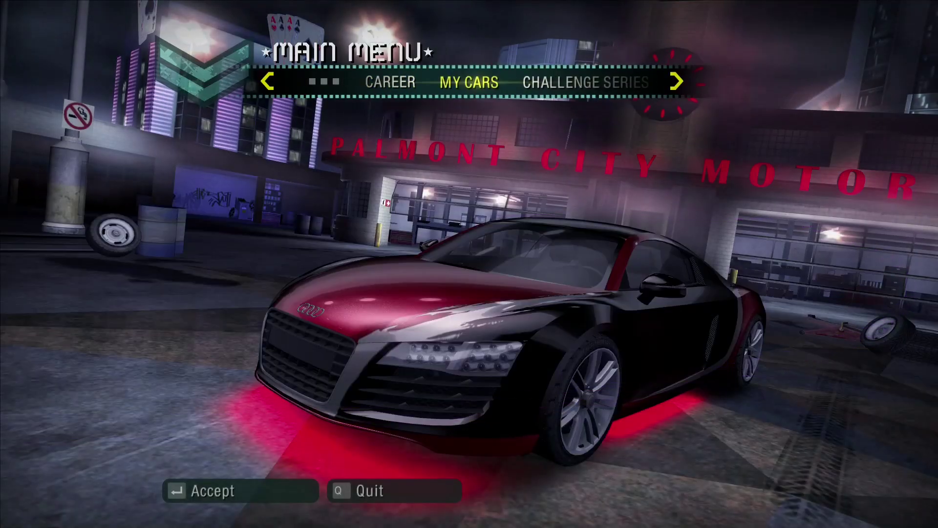
key("Right")
key("Right")
key("Return")
key("Return")
key("Return")
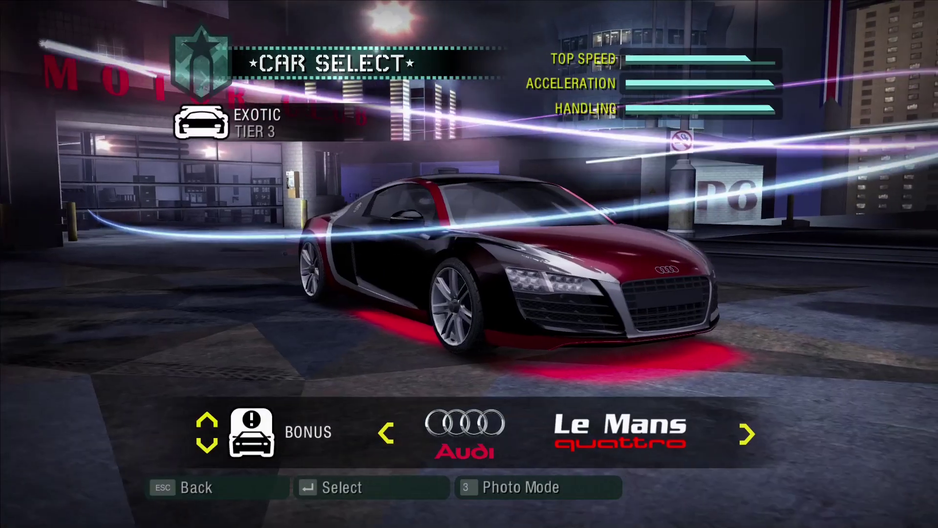
key("Right")
key("Return")
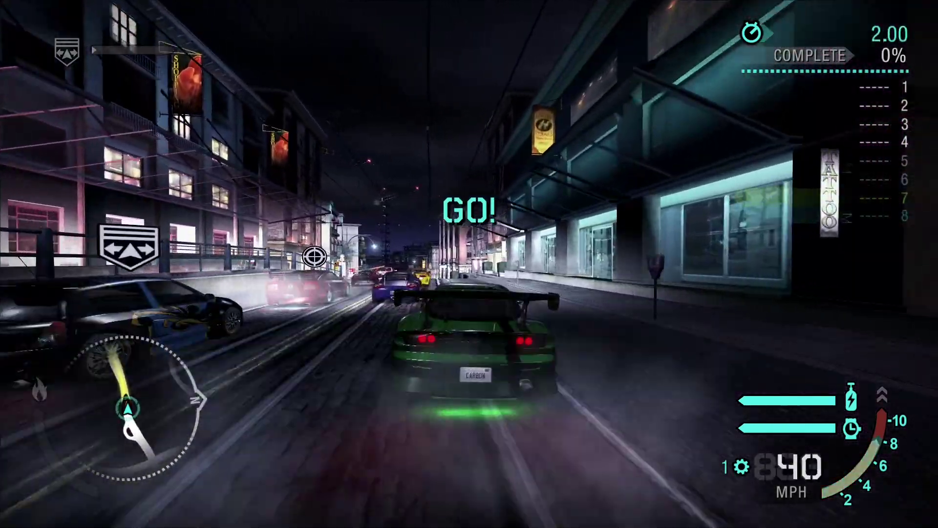
Accelerate down the opening streets and through the left bend toward the overpass.
key("Up")
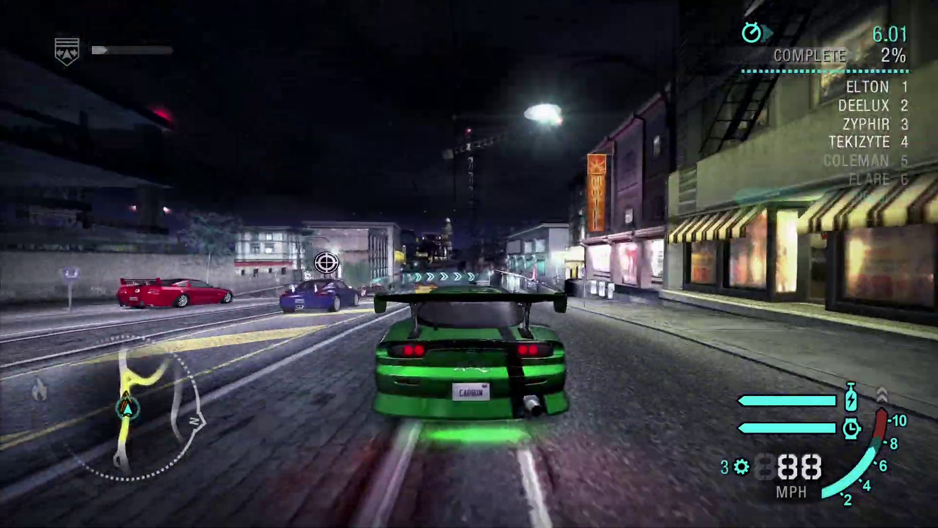
key("Right")
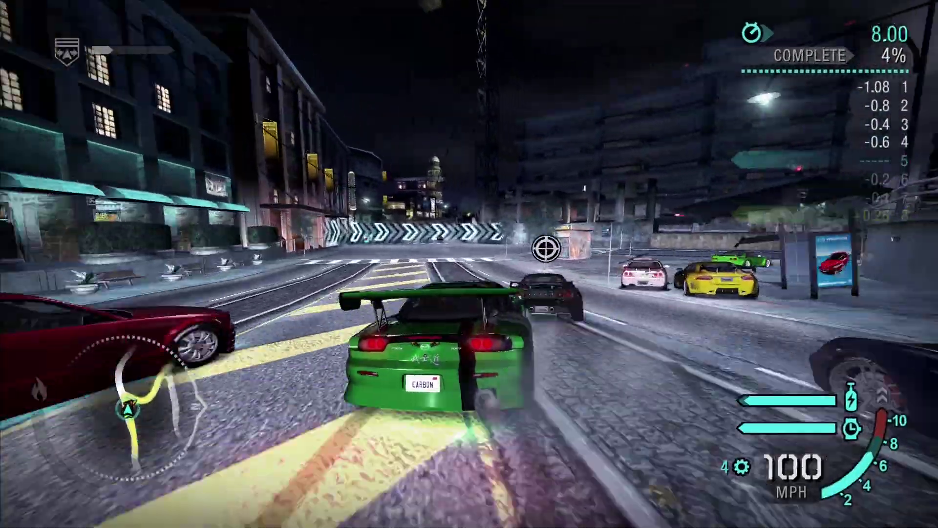
key("Right")
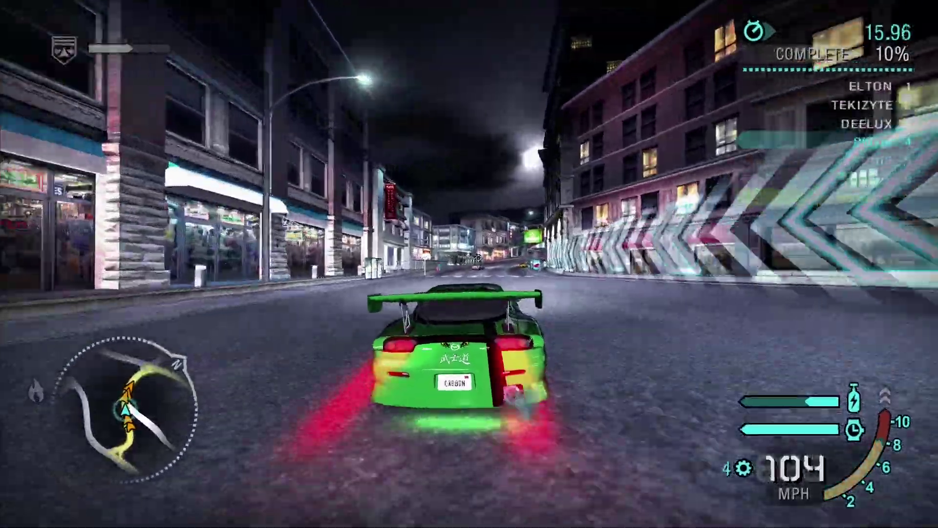
key("Up")
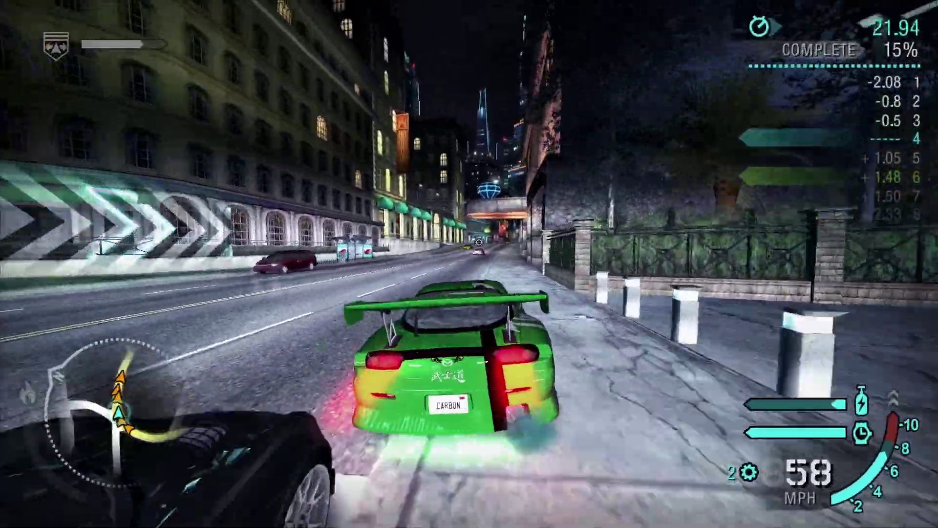
key("Up")
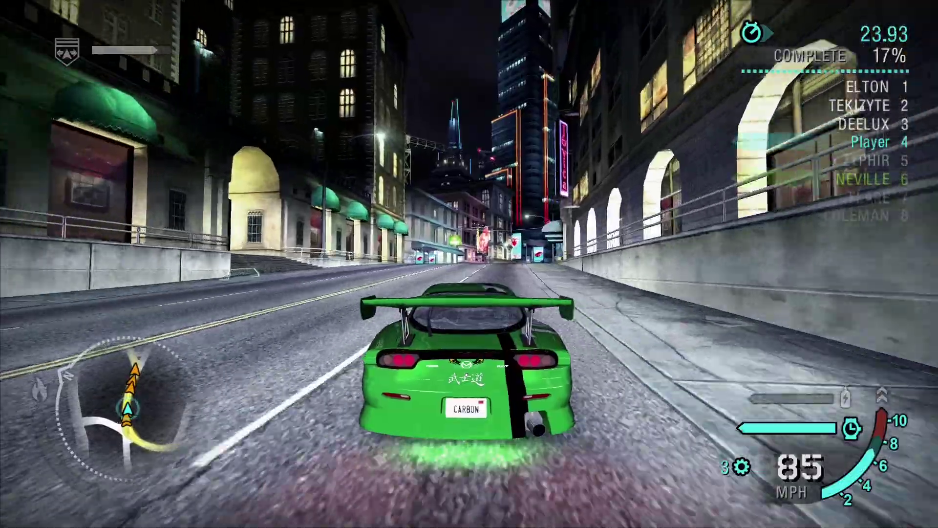
key("Up")
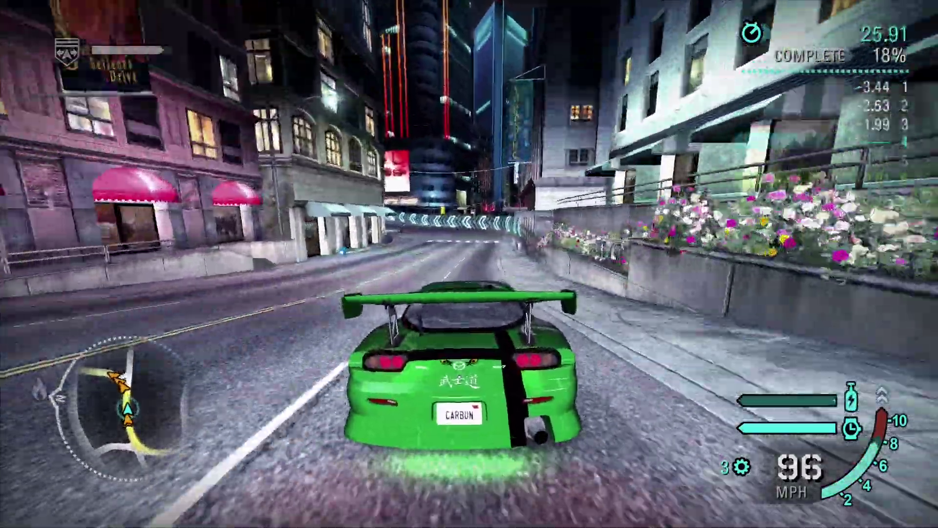
key("Up")
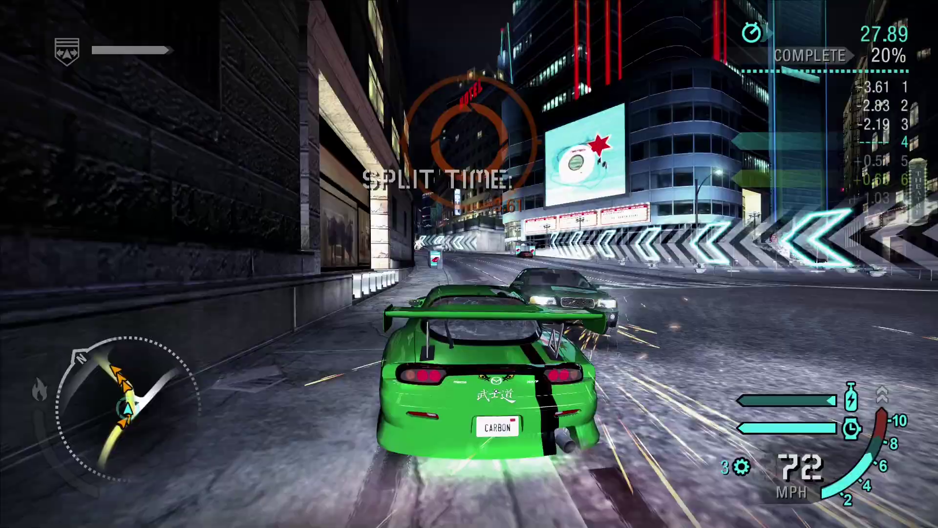
key("Up")
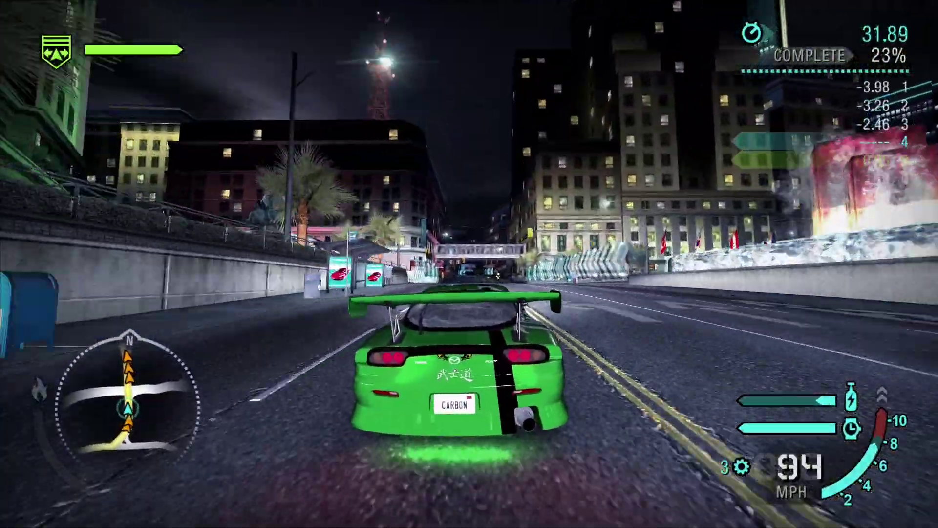
key("Up")
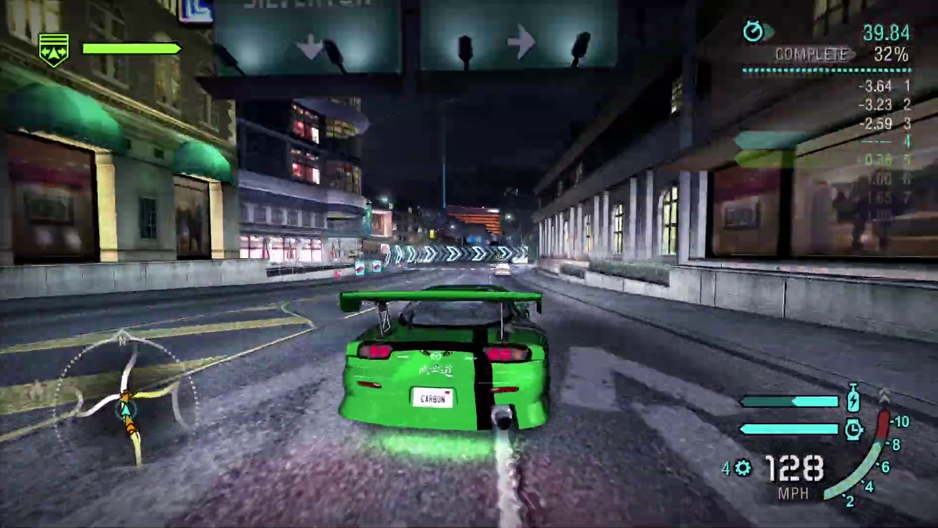
Turn right onto a new street, race under the overpass and through the left curves.
key("Right")
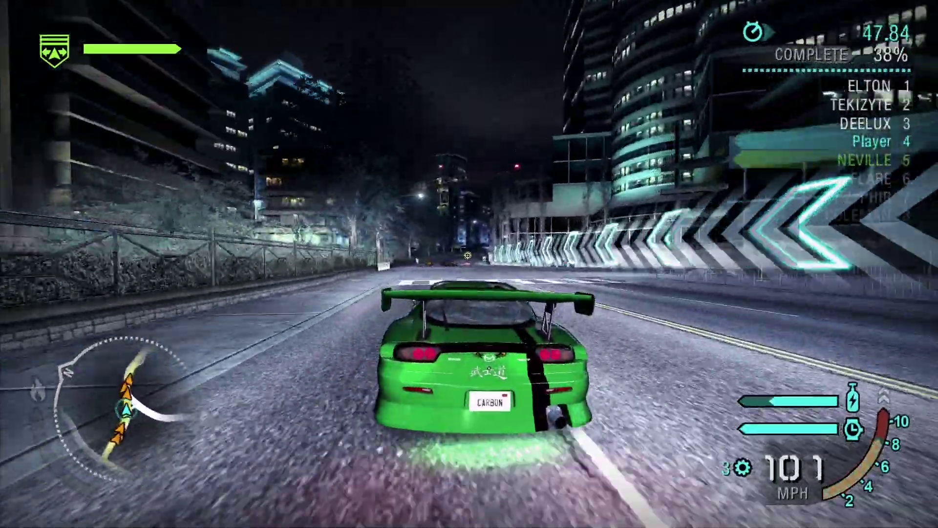
key("Up")
key("Up")
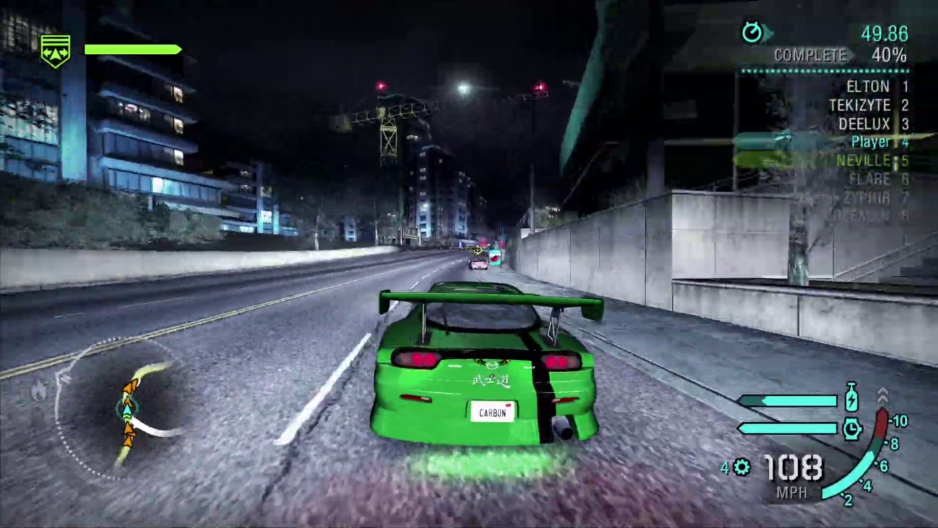
key("Up")
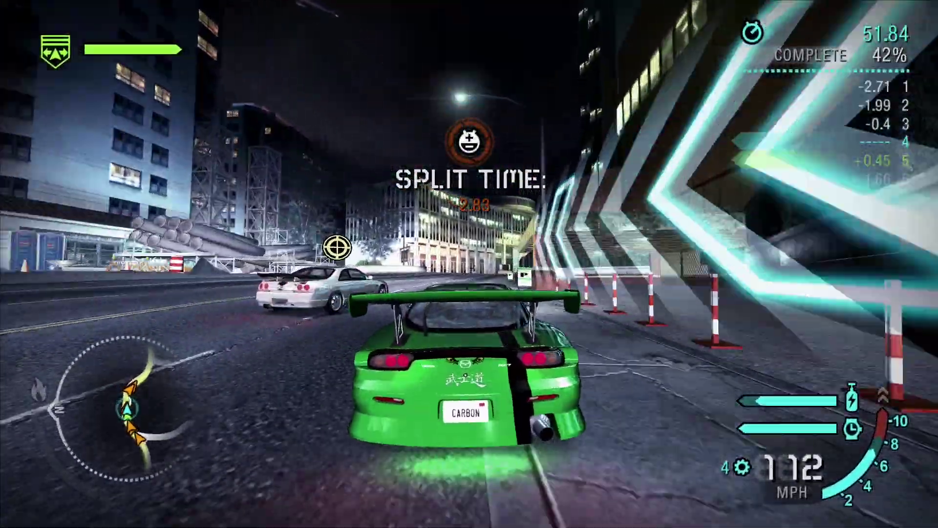
key("Up")
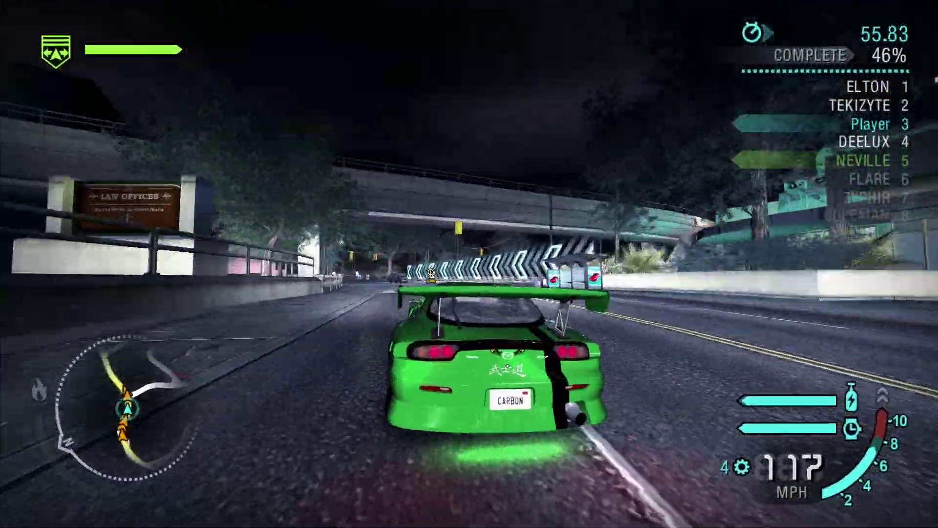
key("Up")
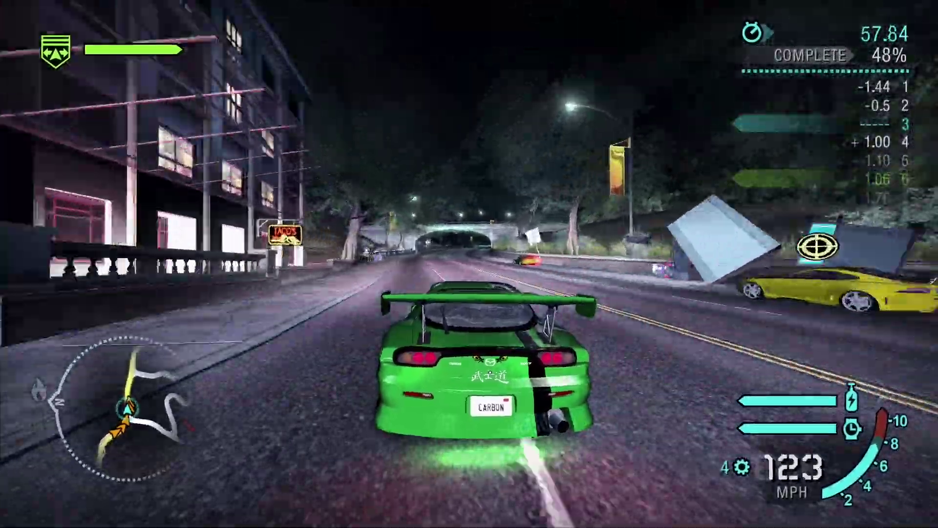
key("Up")
key("Up")
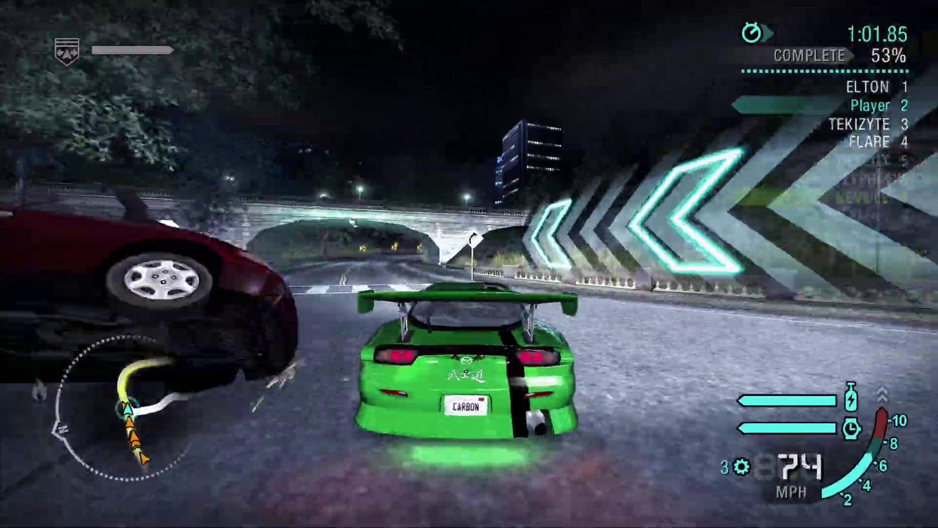
key("Up")
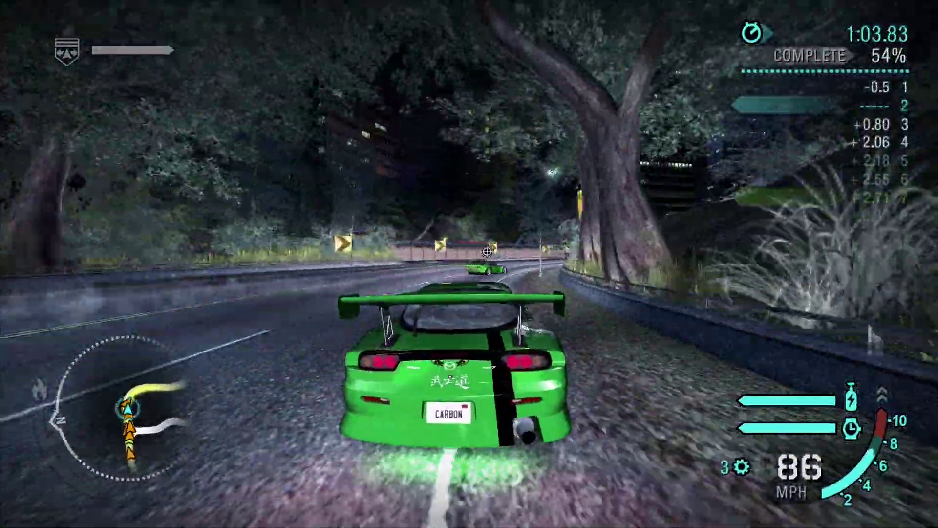
key("Up")
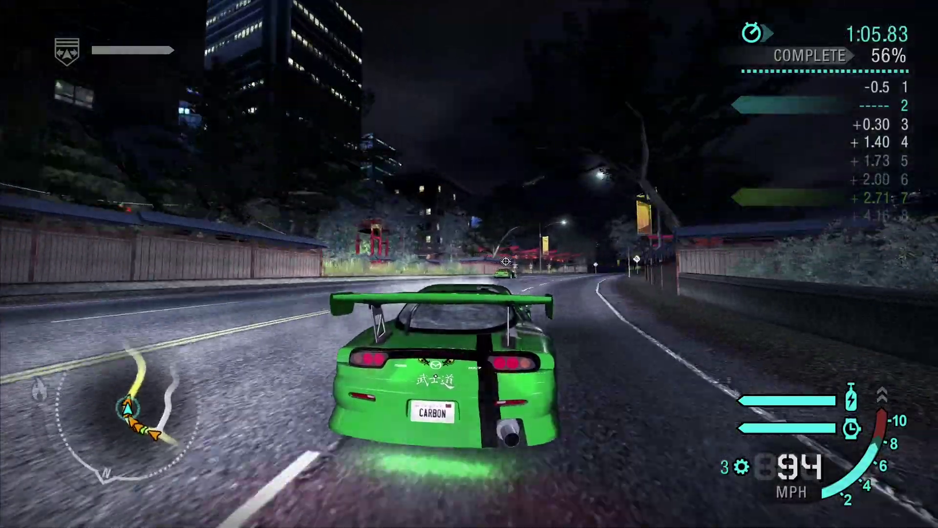
key("Up")
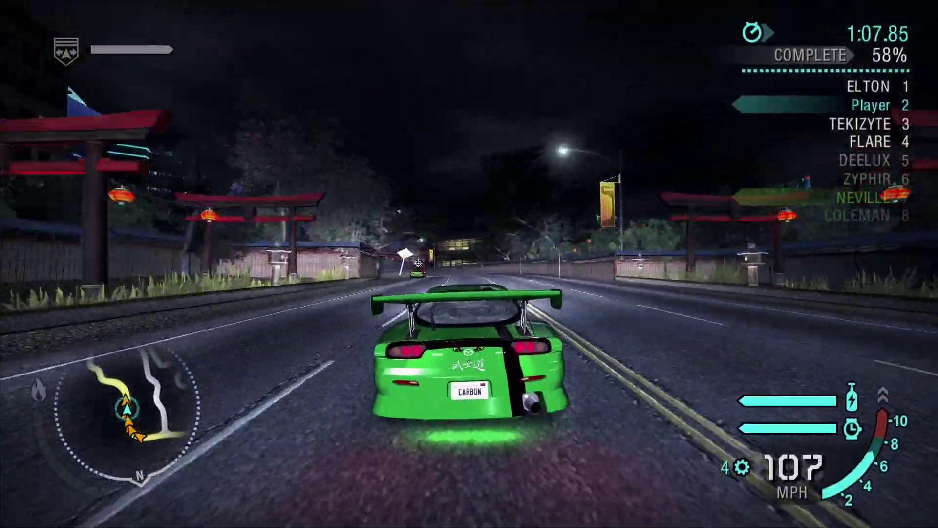
key("Up")
key("Left")
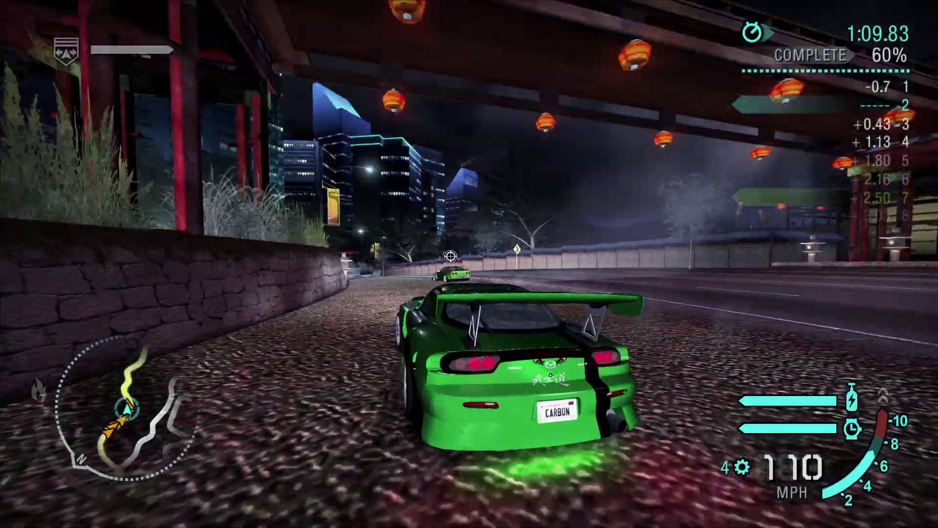
Recover from the shoulder and overtake the leader to take first place.
key("Up")
key("Right")
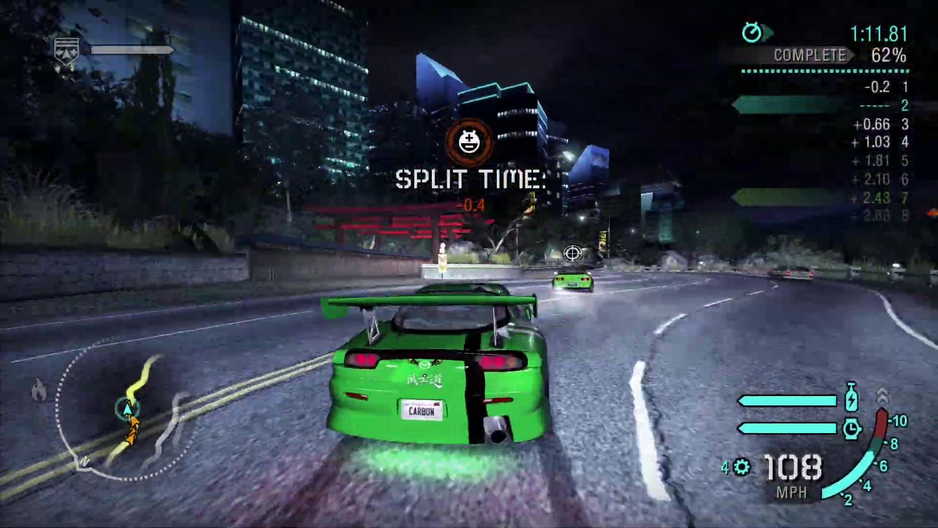
key("Up")
key("Right")
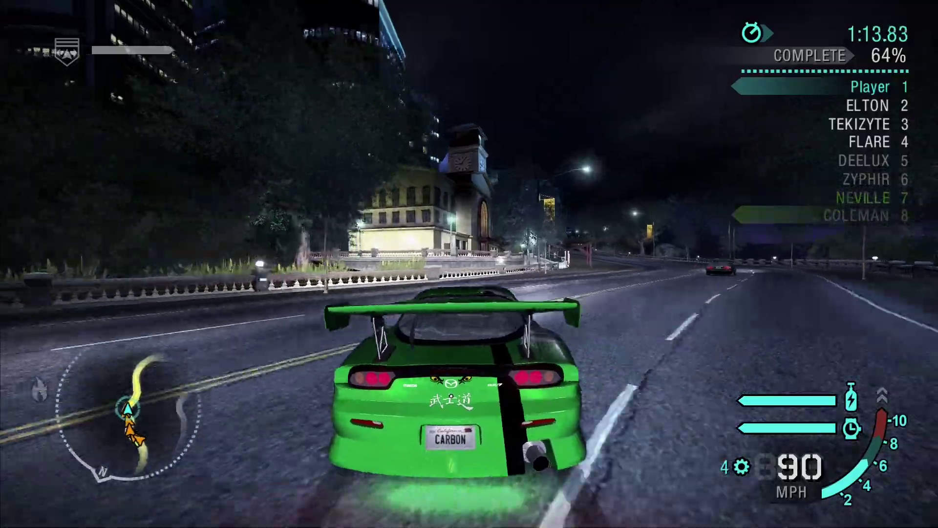
key("Up")
key("Left")
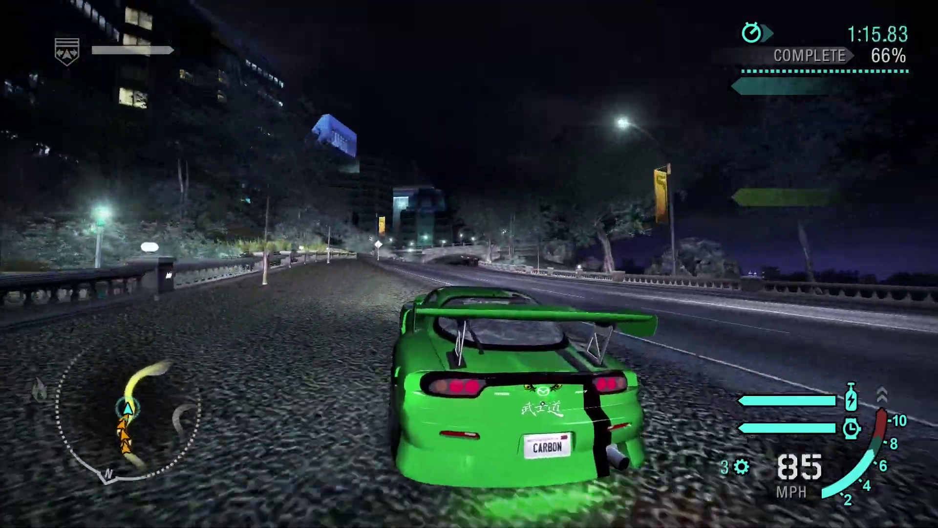
key("Up")
key("Right")
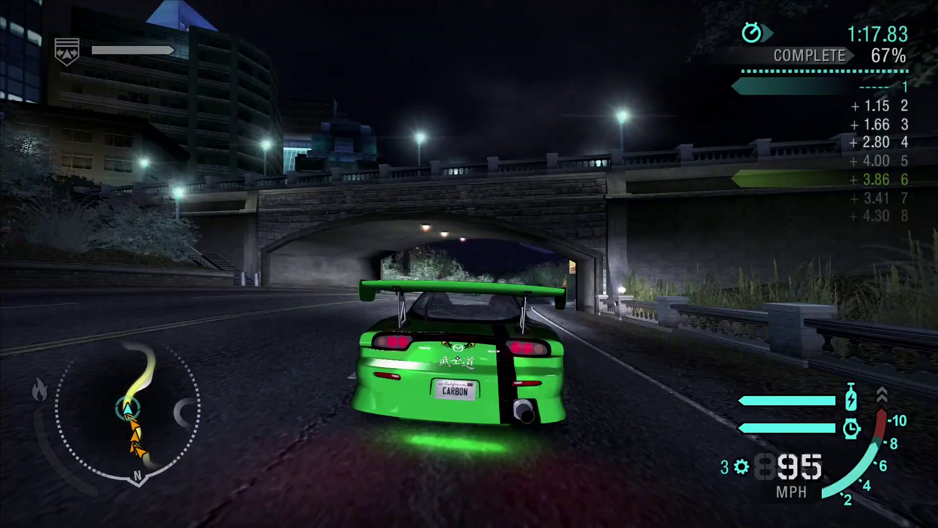
Hold the lead under the bridge, braking and drifting through the right-hand bend and tunnel.
key("Up")
key("Left")
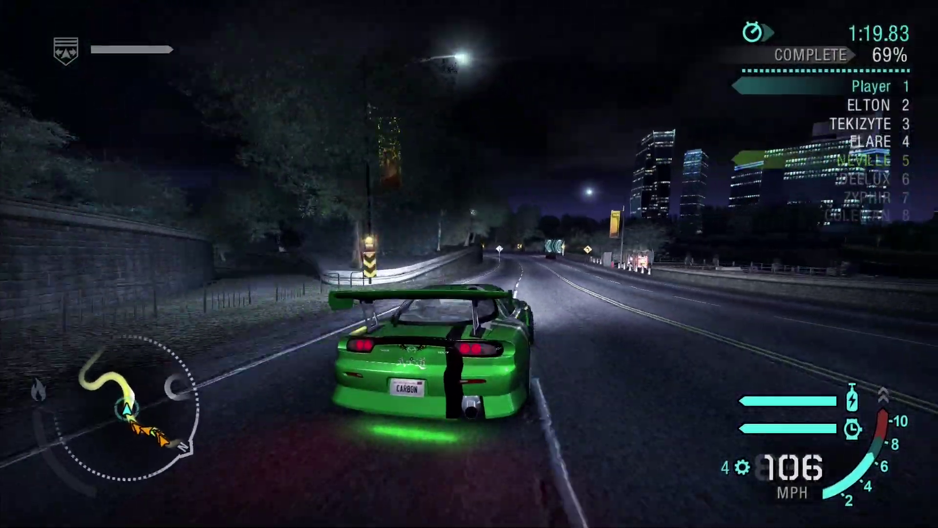
key("Up")
key("Right")
key("Up")
key("Left")
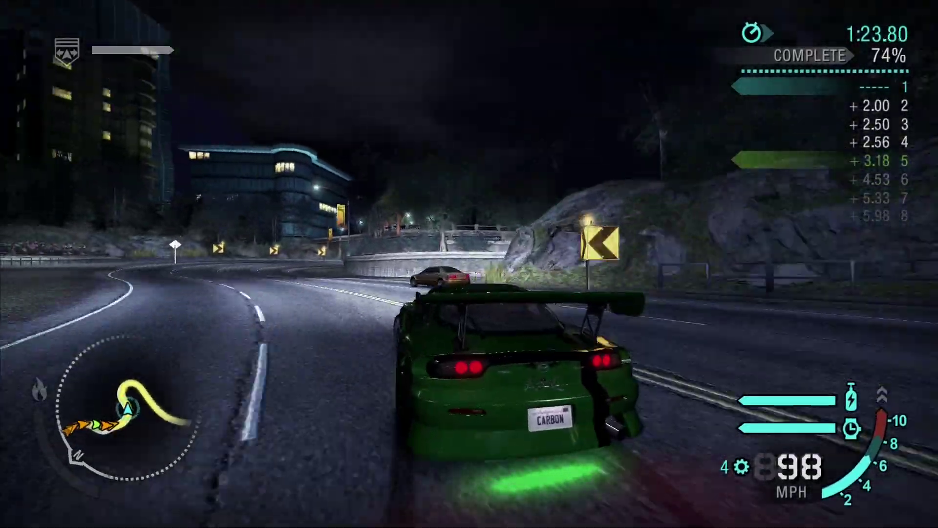
key("Down")
key("Right")
key("Up")
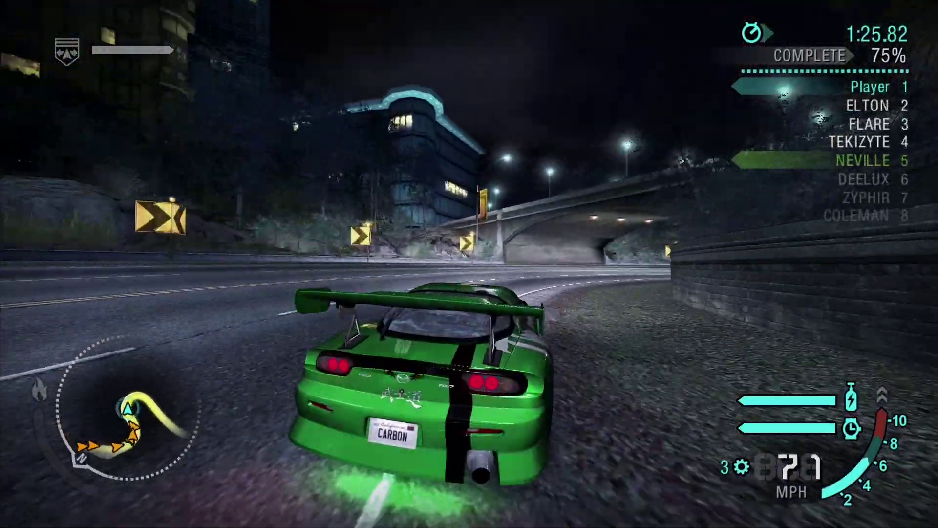
key("Up")
key("Right")
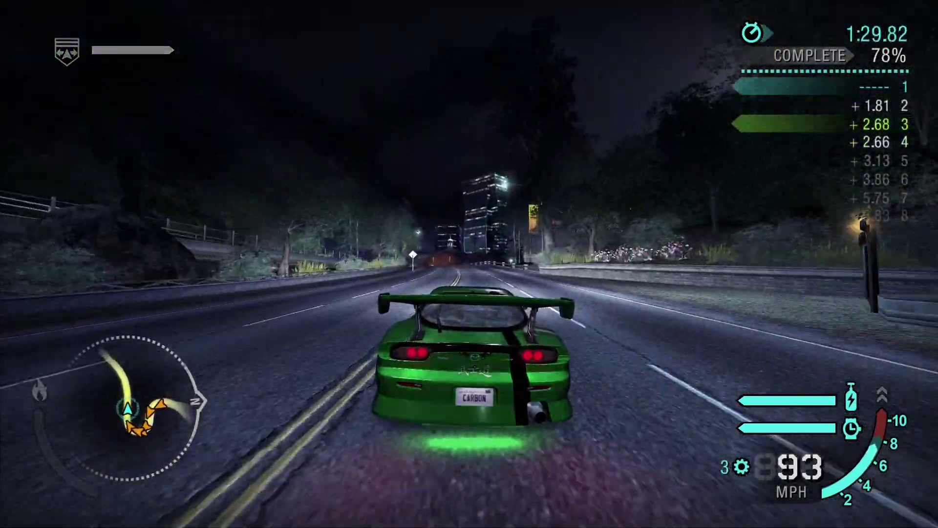
Race past the split checkpoint and brake through the left chevron corner to reach 91%.
key("Up")
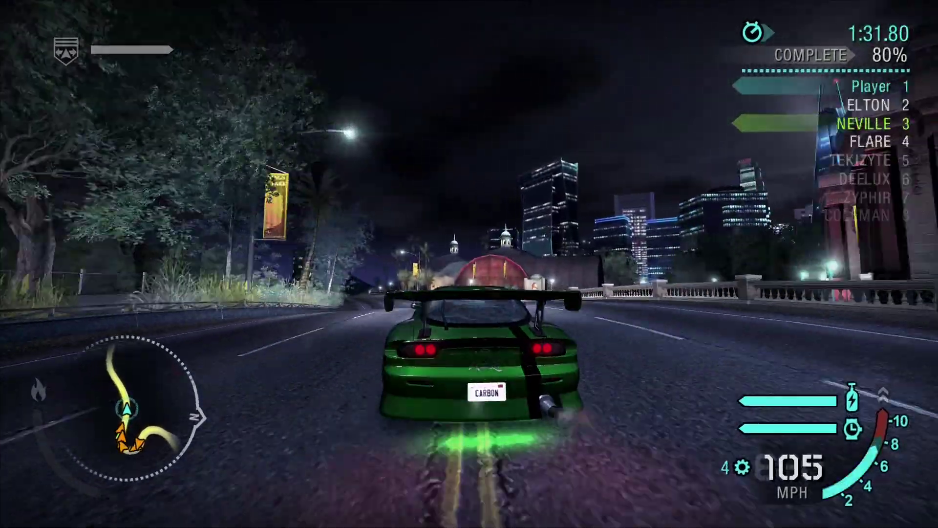
key("Up")
key("Up")
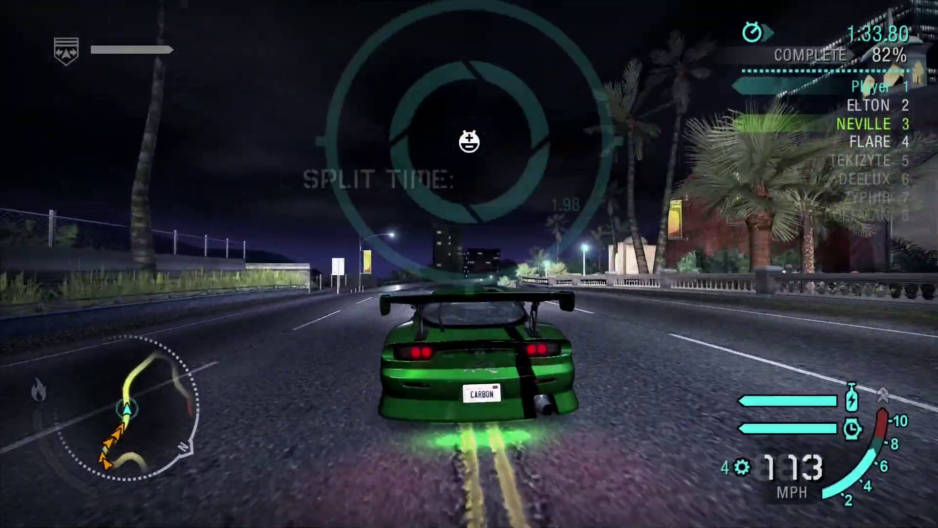
key("Right")
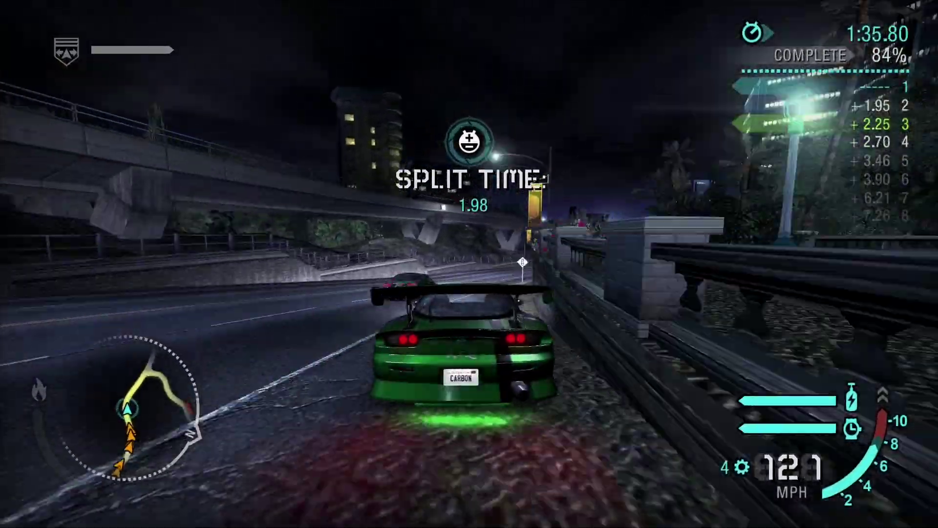
key("Up")
key("Left")
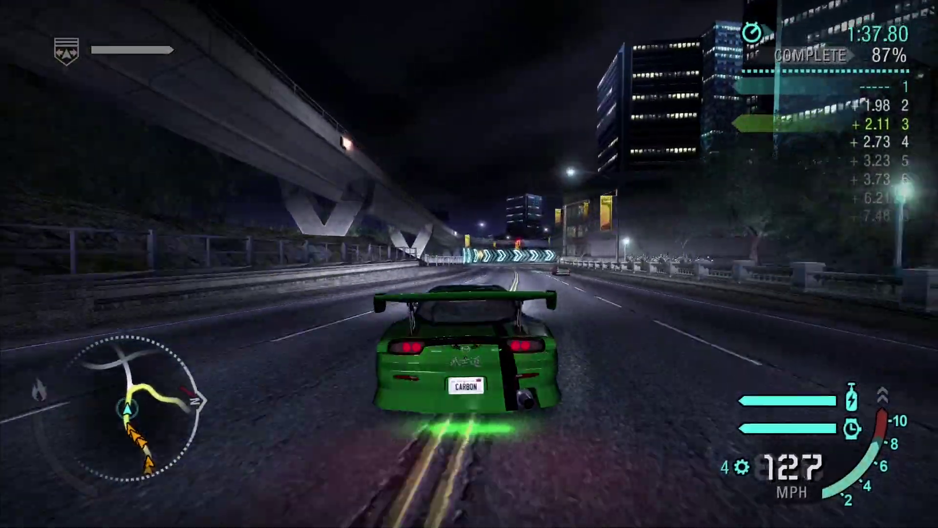
key("Down")
key("Left")
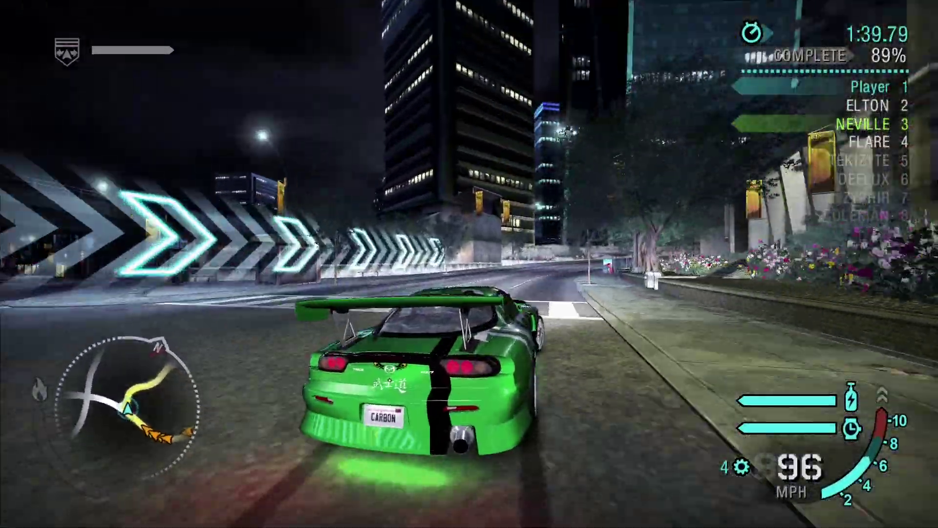
key("Up")
key("Left")
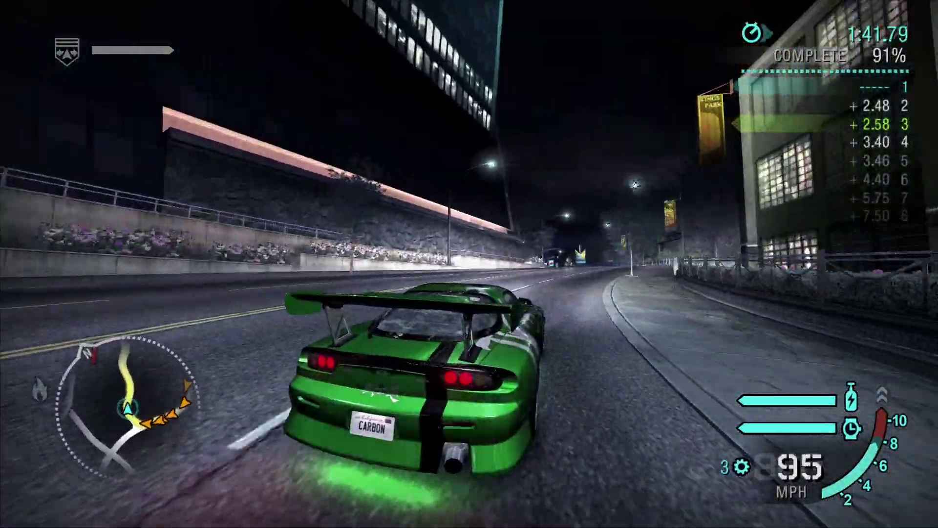